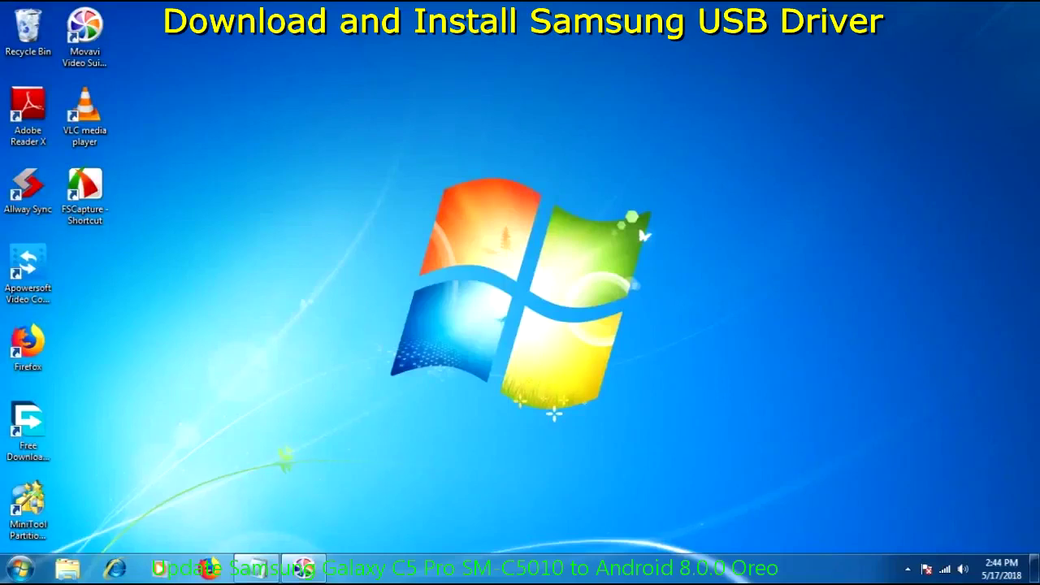
# Open Firefox, switch to the Notepad note and copy the Samsung developer address it contains
pyautogui.click(28, 347)
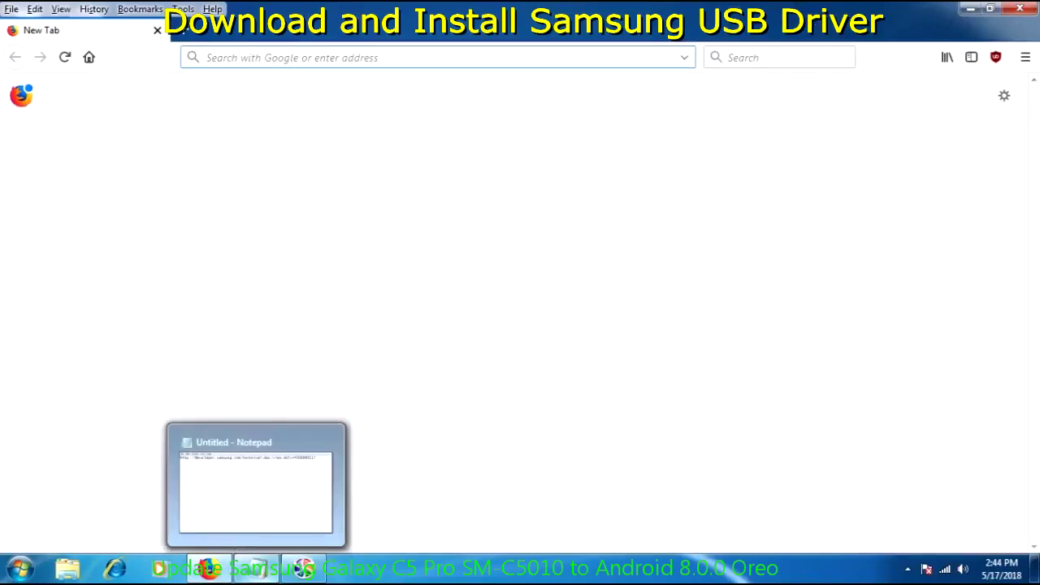
pyautogui.click(256, 568)
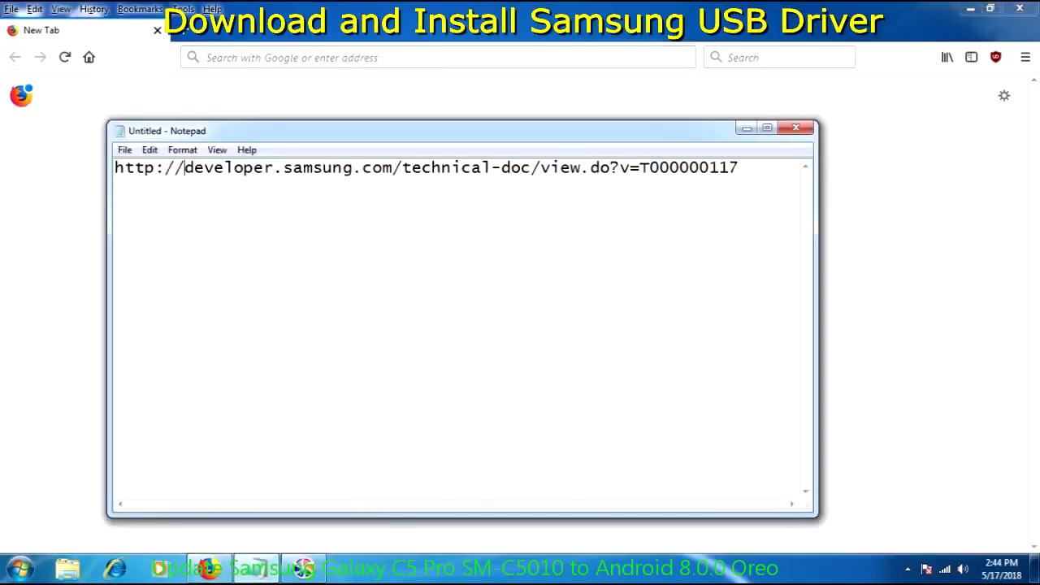
pyautogui.moveTo(115, 168); pyautogui.dragTo(739, 167)
pyautogui.rightClick(601, 166)
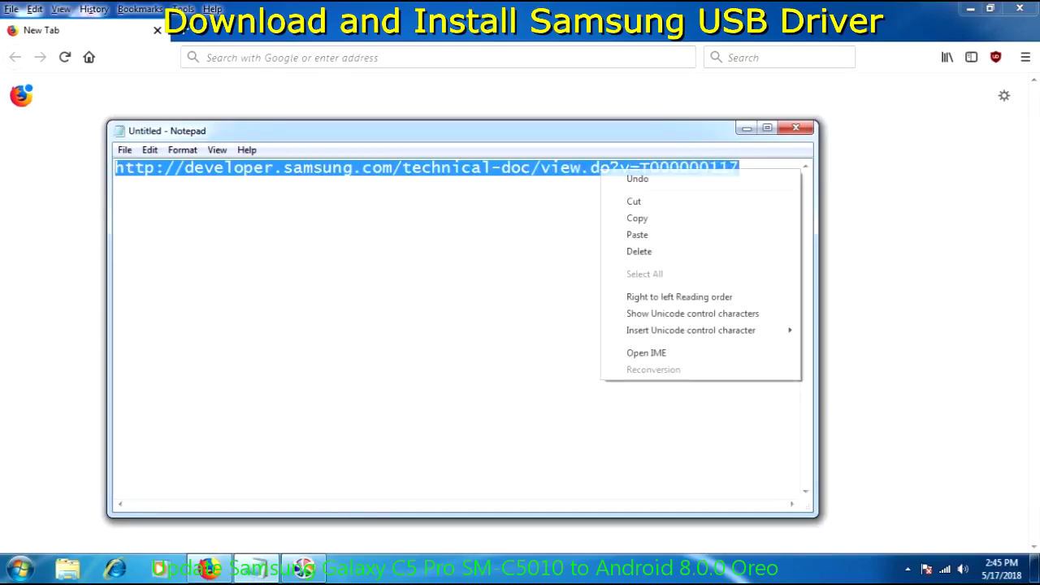
pyautogui.click(639, 216)
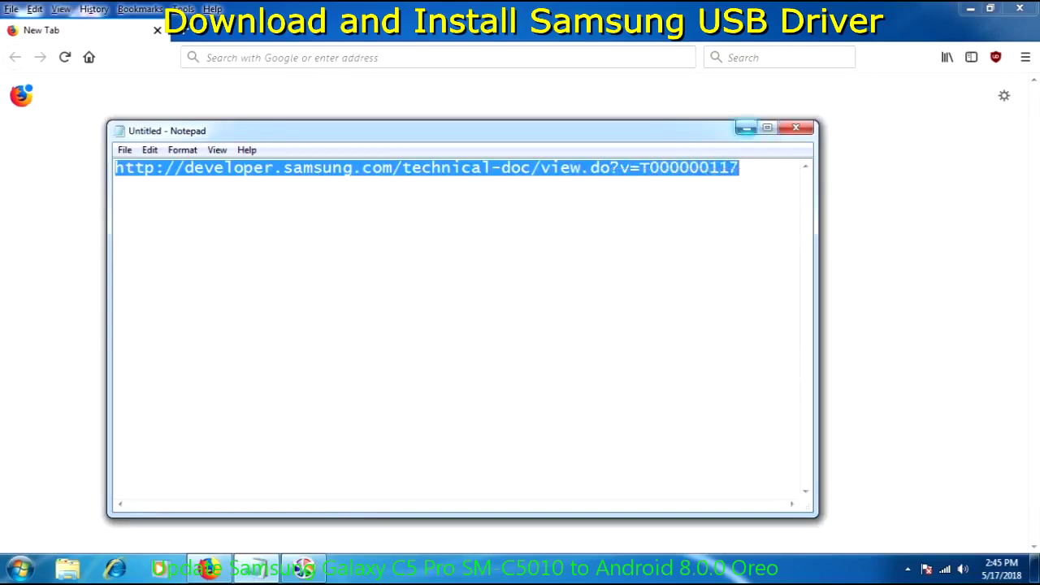
pyautogui.click(747, 127)
pyautogui.rightClick(250, 58)
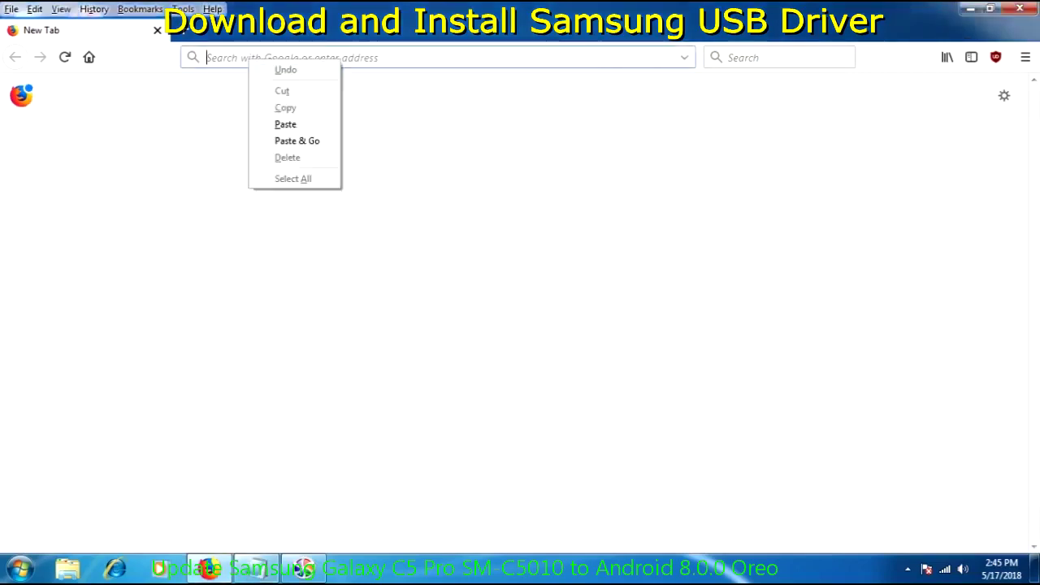
pyautogui.click(281, 122)
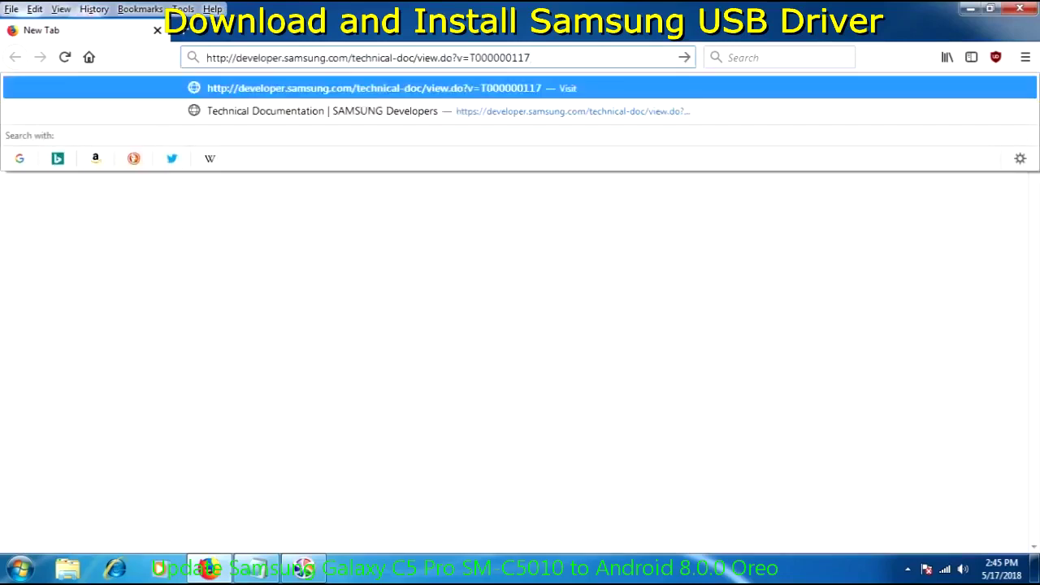
pyautogui.press('Return')
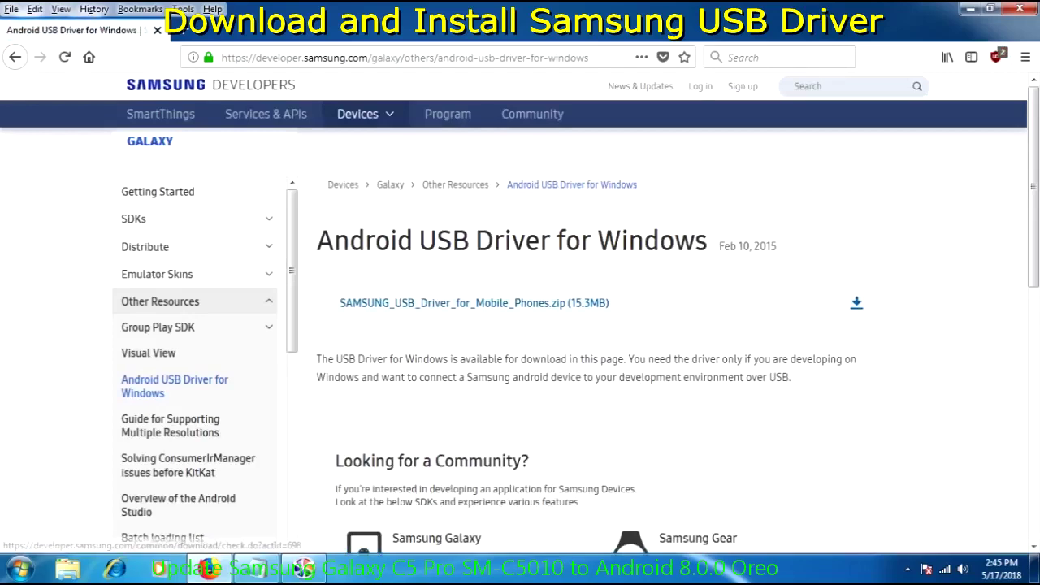
# Download SAMSUNG_USB_Driver_for_Mobile_Phones.zip from the Android USB Driver for Windows page, choosing to save the file
pyautogui.click(474, 303)
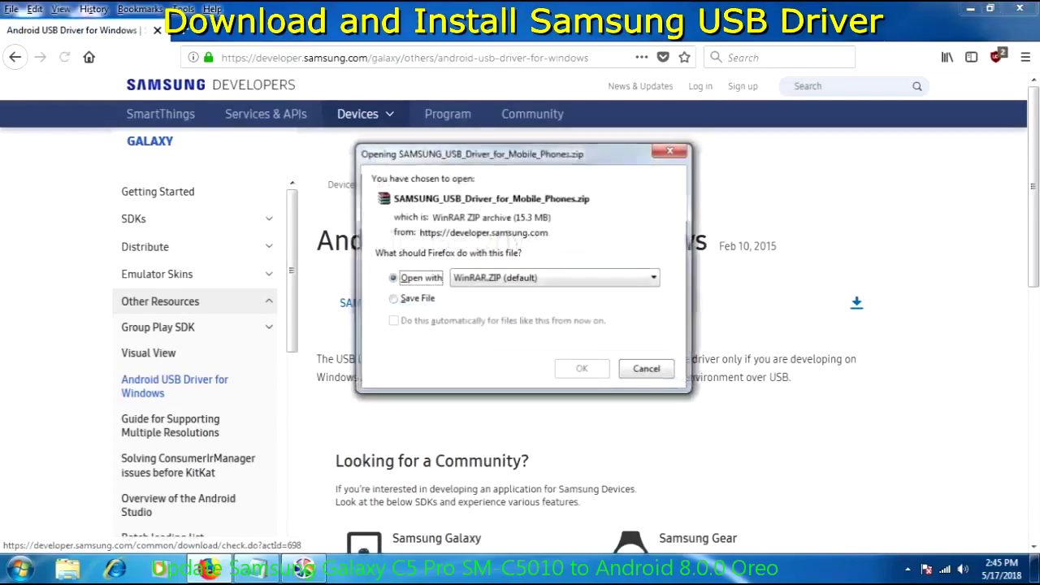
pyautogui.click(393, 298)
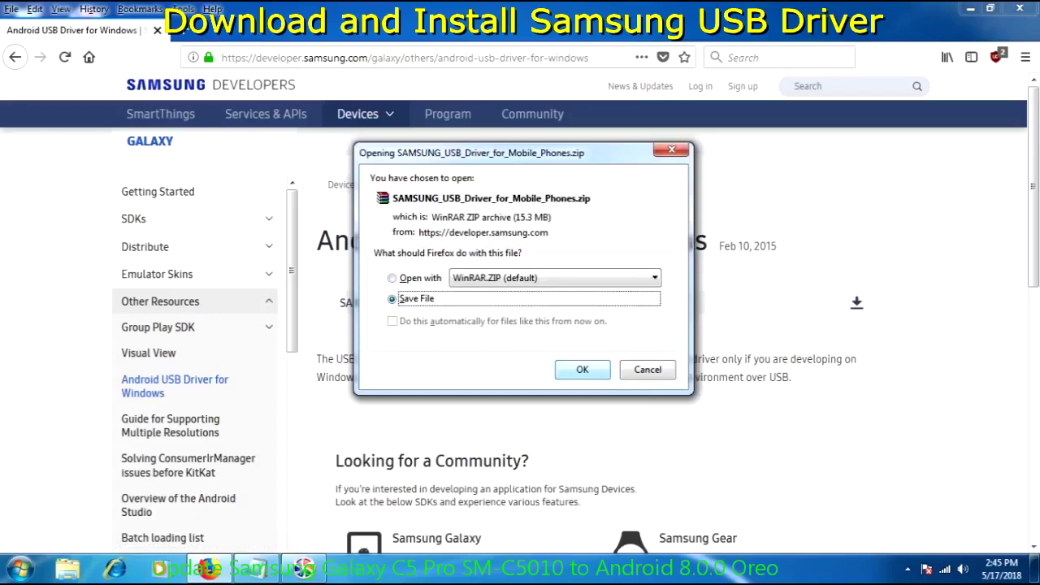
pyautogui.press('Return')
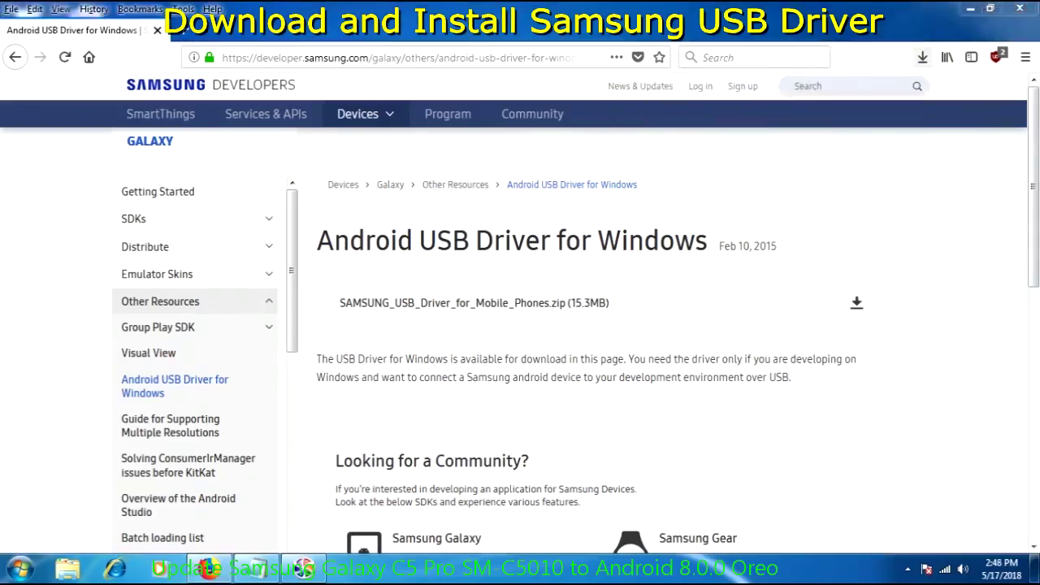
# Open the downloaded SAMSUNG_USB_Driver_for_Mobile_Phones.zip archive in WinRAR from the browser's download list
pyautogui.click(923, 57)
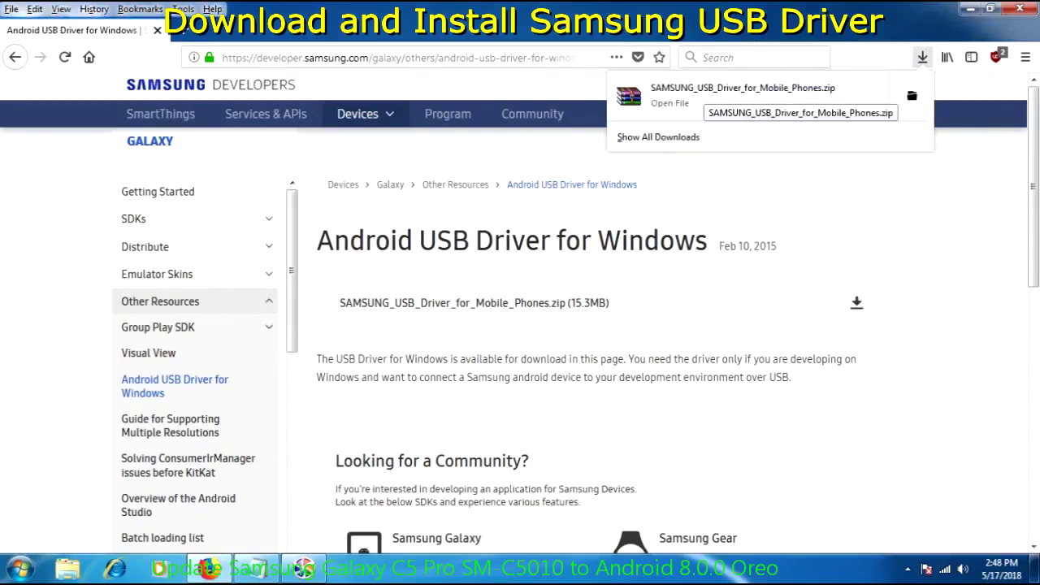
pyautogui.click(715, 91)
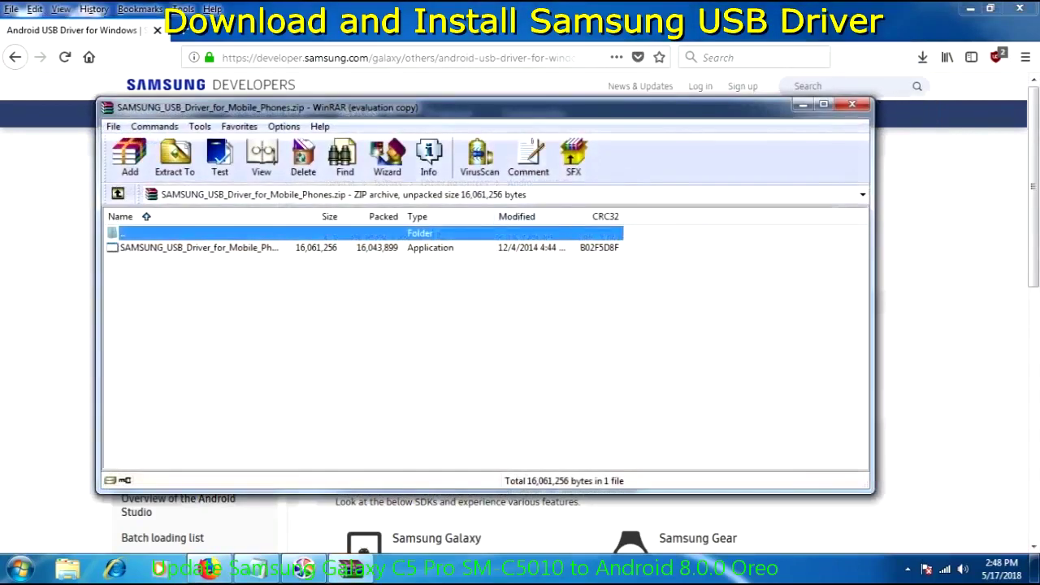
pyautogui.press('Return')
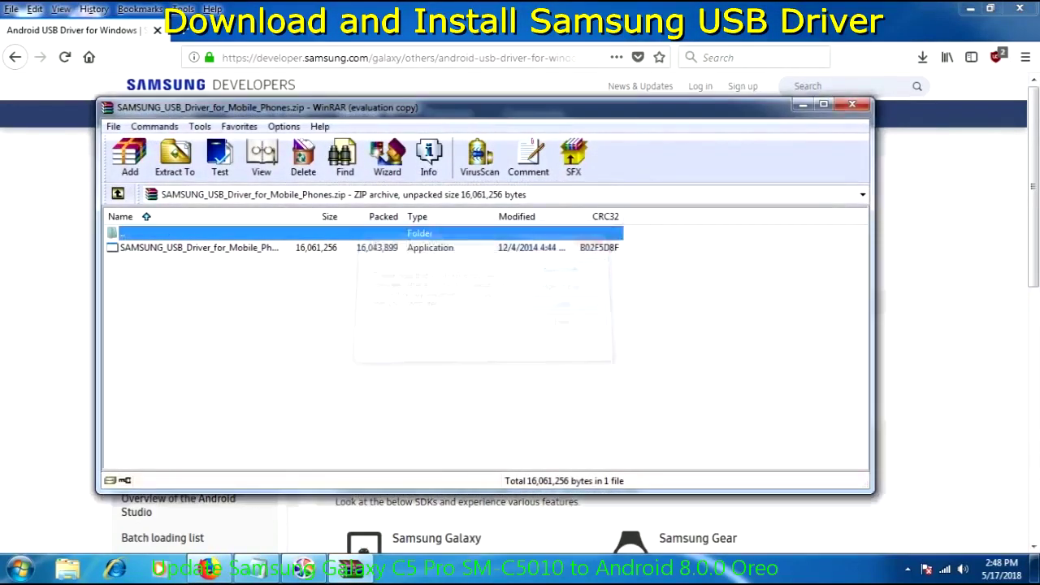
# Extract the driver application from the archive to the Backup (G:) drive and close WinRAR
pyautogui.click(199, 247)
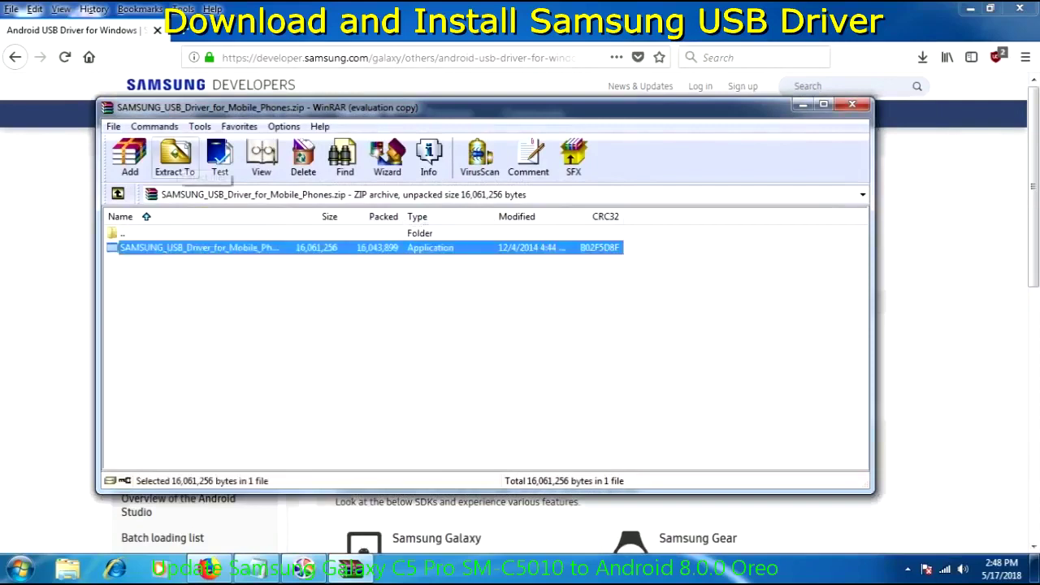
pyautogui.click(175, 159)
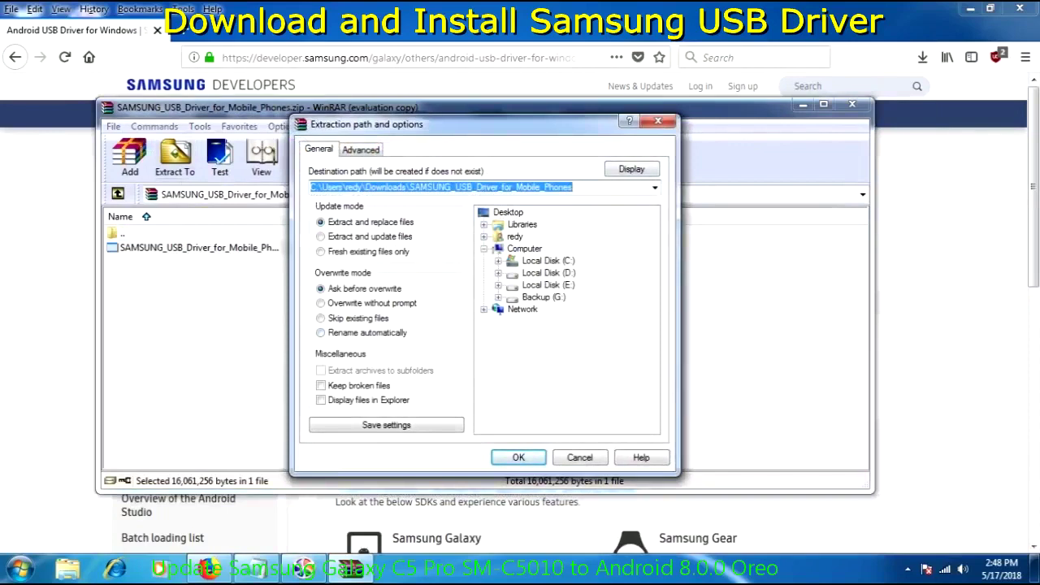
pyautogui.click(548, 284)
pyautogui.press('Left')
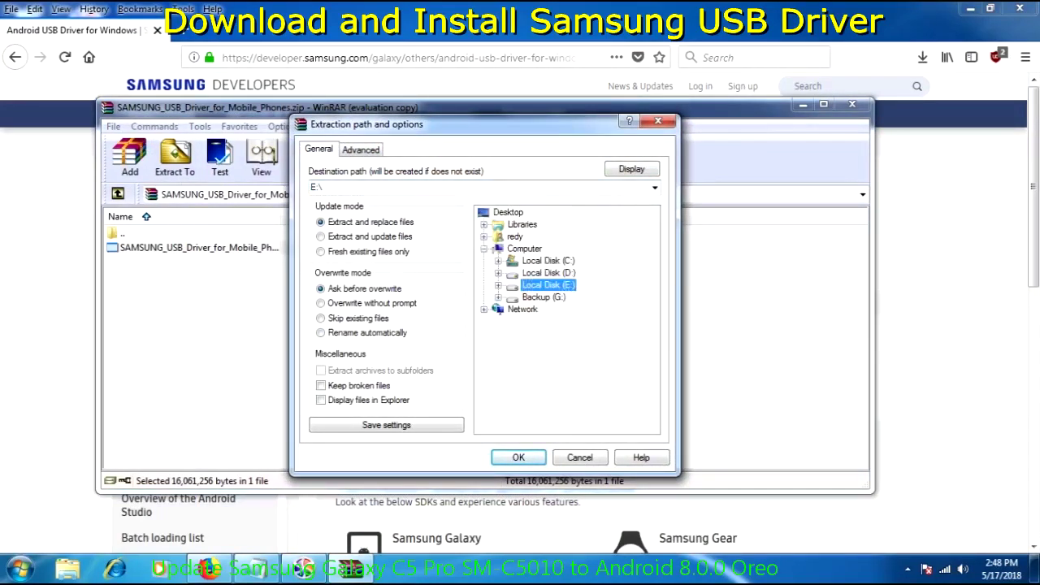
pyautogui.press('Down')
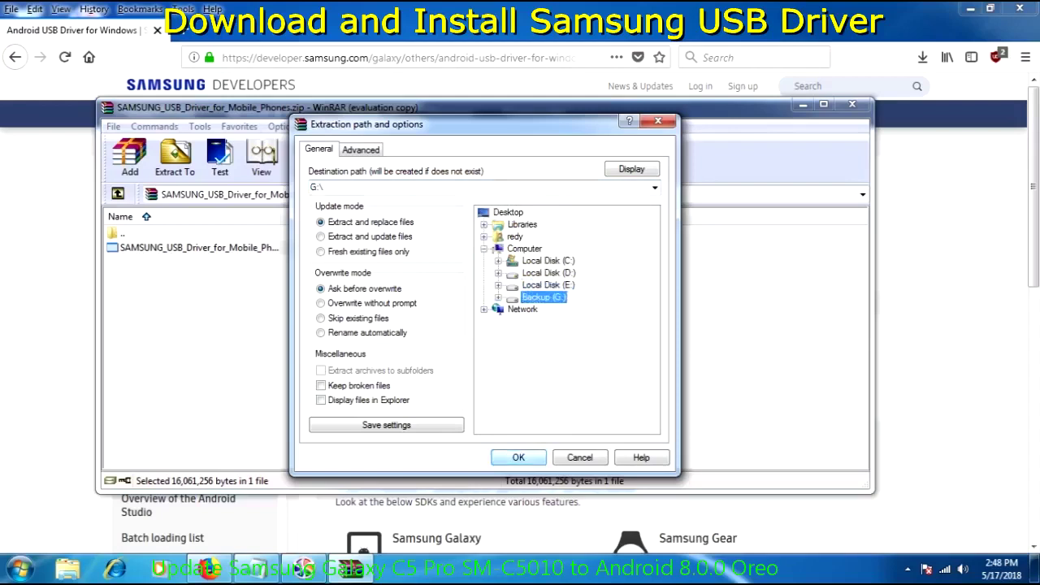
pyautogui.press('Return')
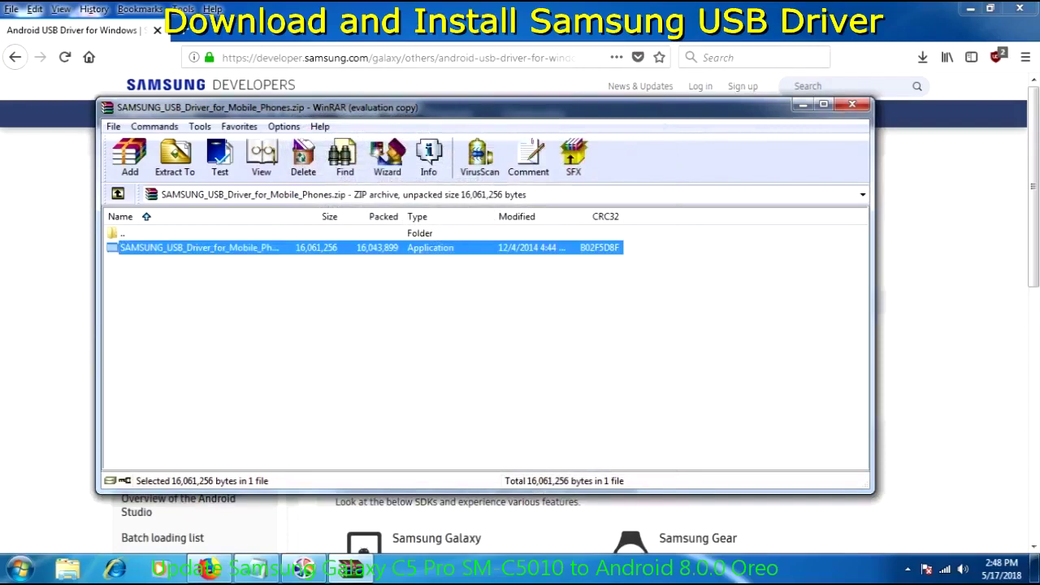
pyautogui.click(852, 104)
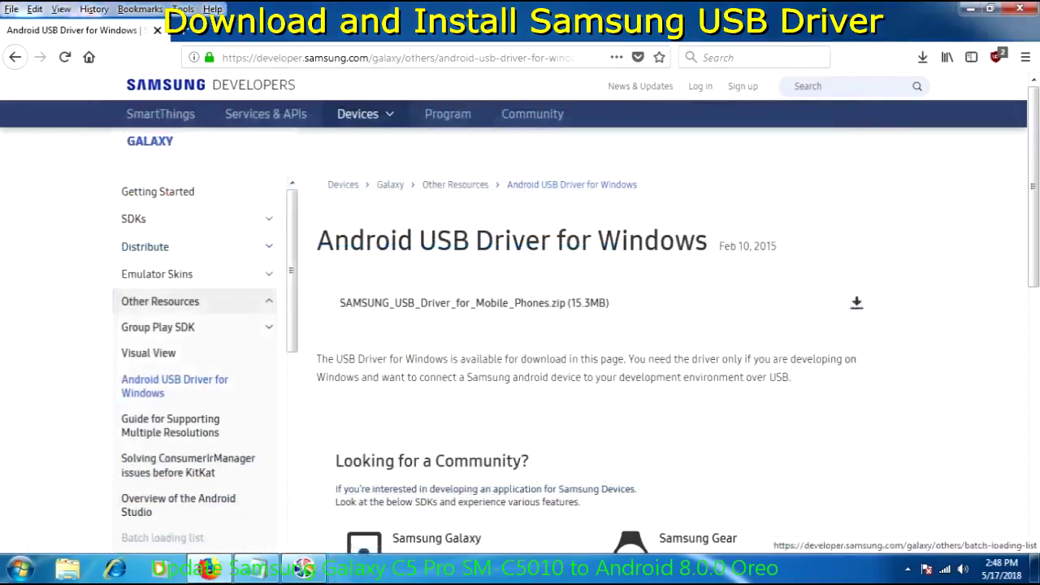
# Browse to the Backup (G:) drive in Windows Explorer and run the SAMSUNG_USB_Driver_for_Mobile_Phones installer
pyautogui.click(67, 568)
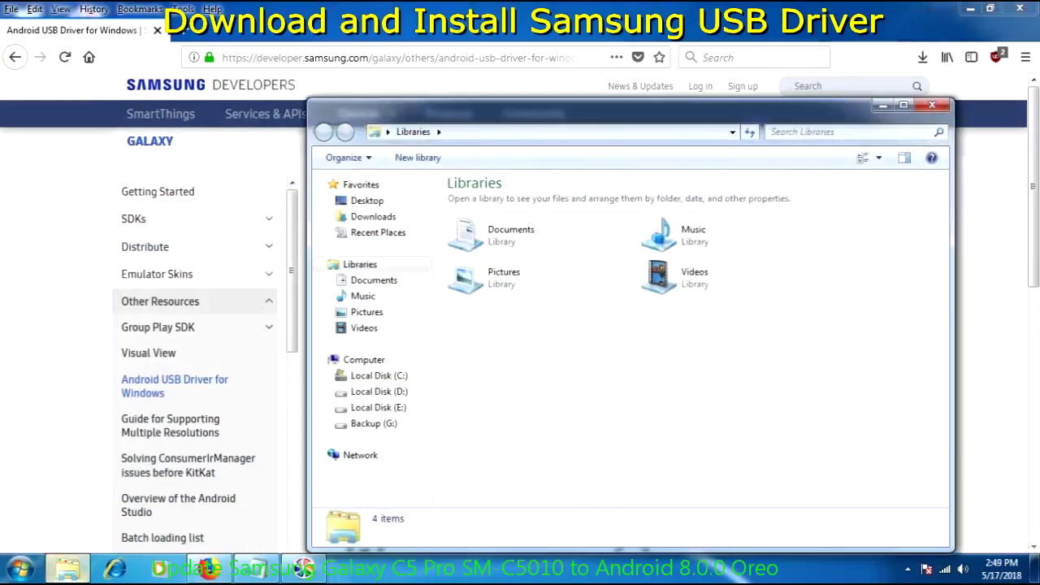
pyautogui.click(373, 424)
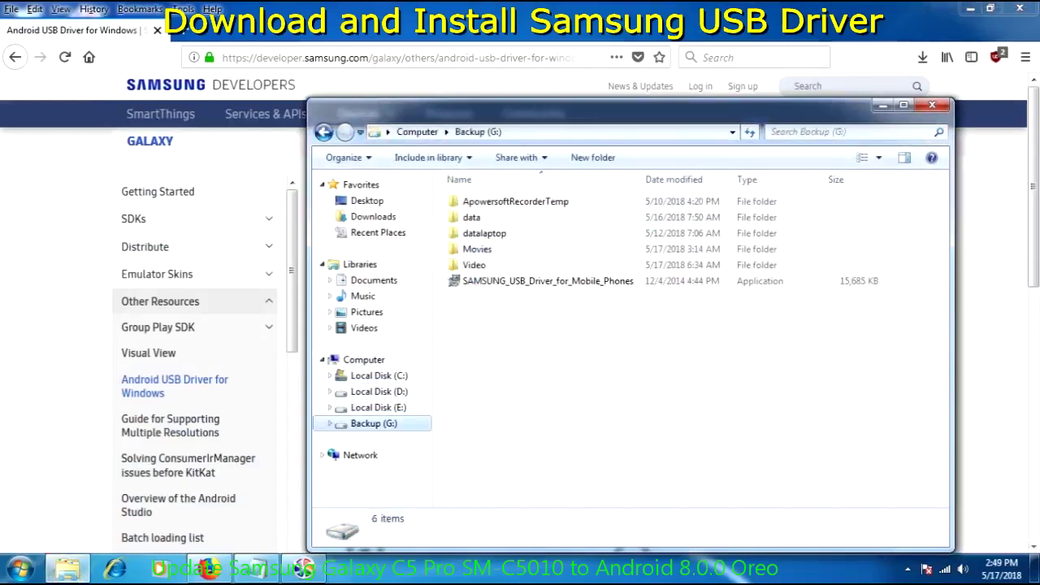
pyautogui.click(547, 280)
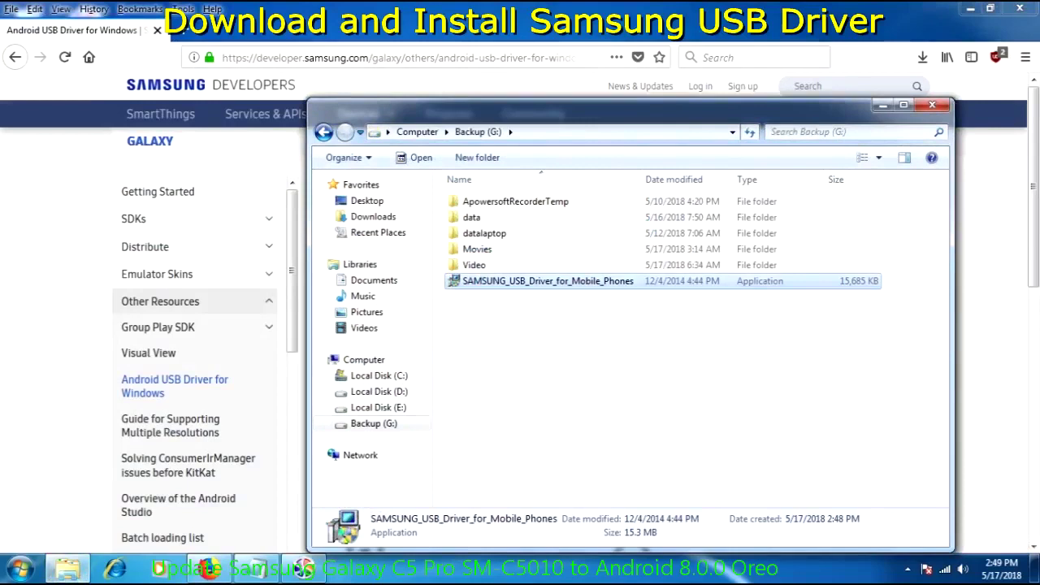
pyautogui.press('Return')
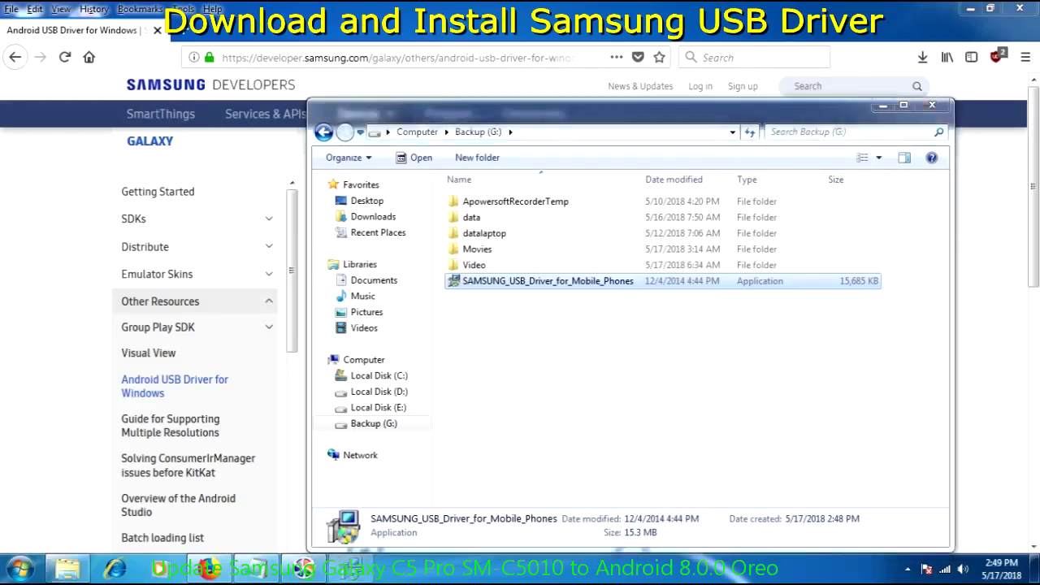
# Install the driver with US English, United States of America and the default location, finish the wizard and dismiss the device driver notification
pyautogui.press('Return')
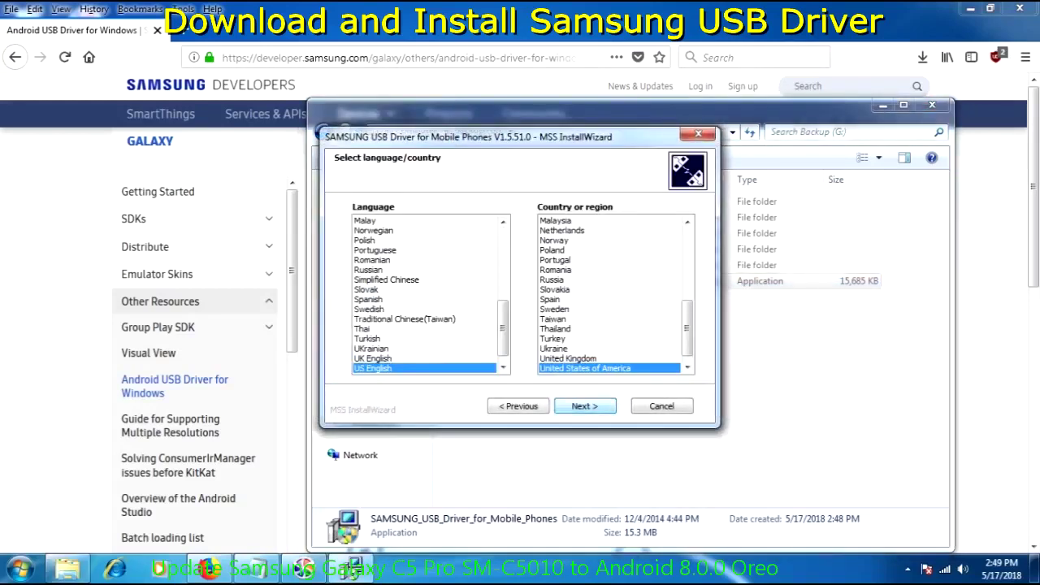
pyautogui.press('Return')
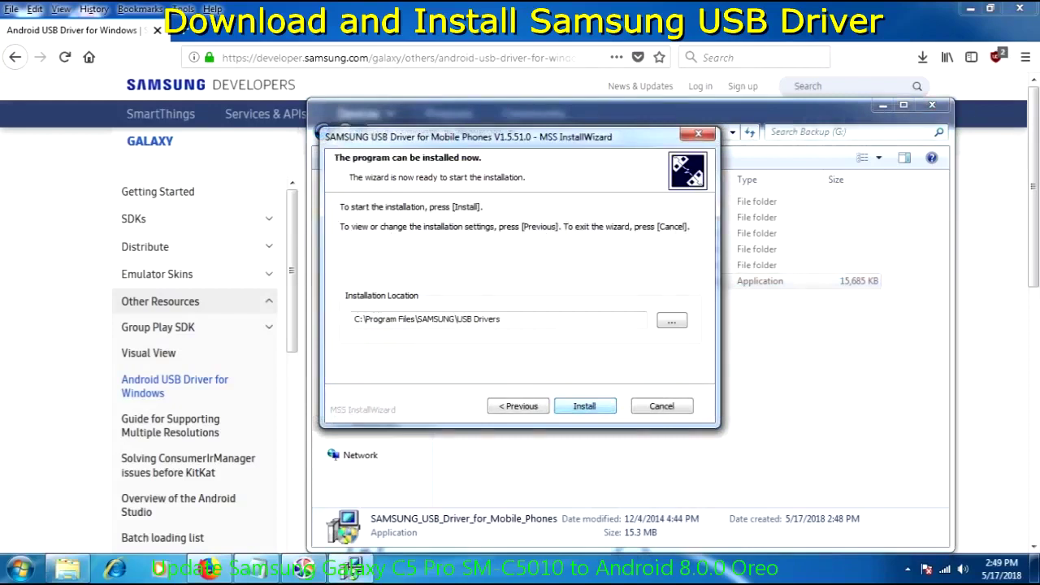
pyautogui.press('Return')
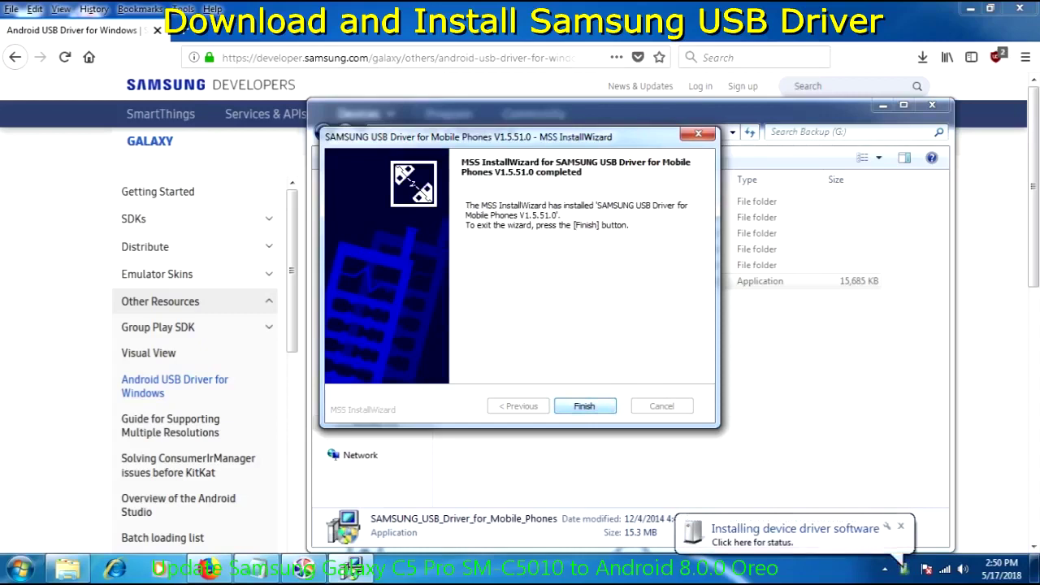
pyautogui.press('Return')
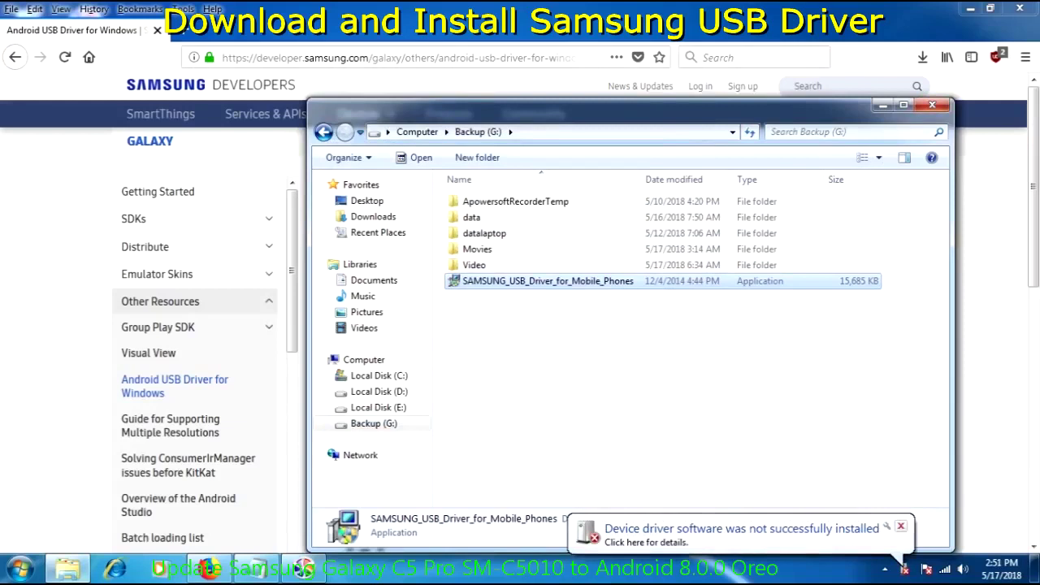
pyautogui.click(900, 526)
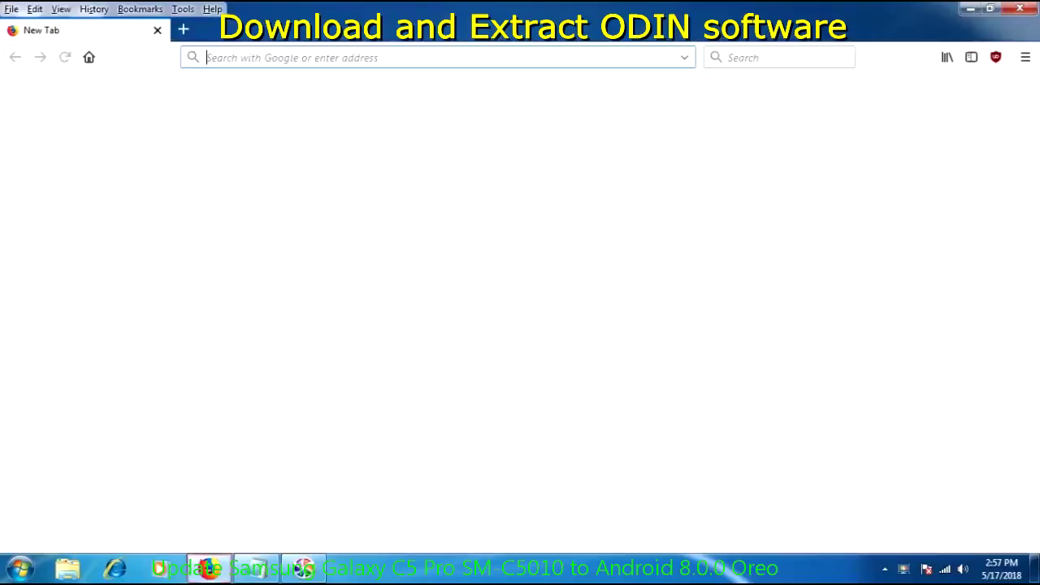
pyautogui.moveTo(256, 569)
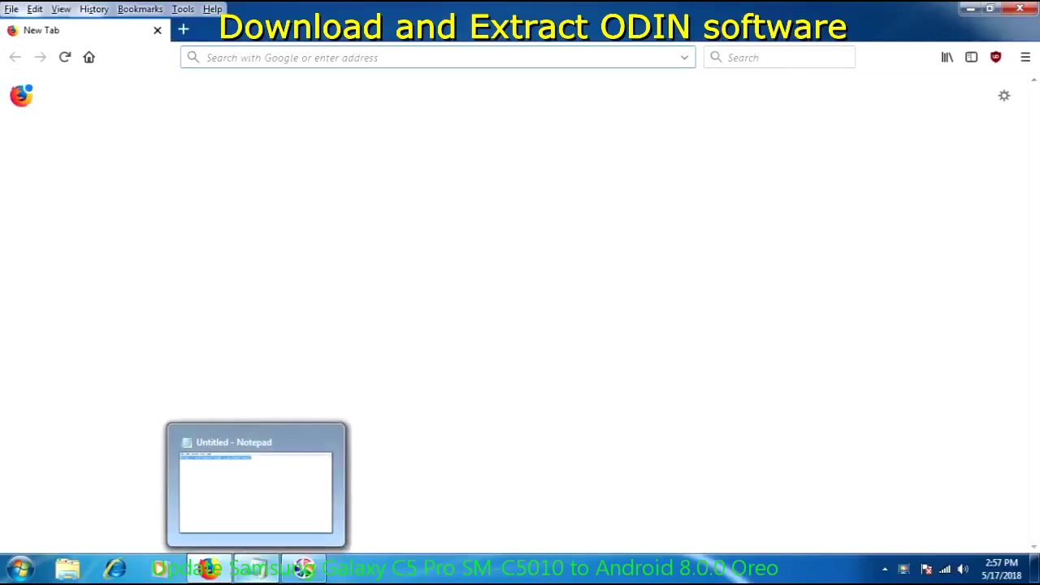
pyautogui.click(256, 569)
pyautogui.click(273, 167)
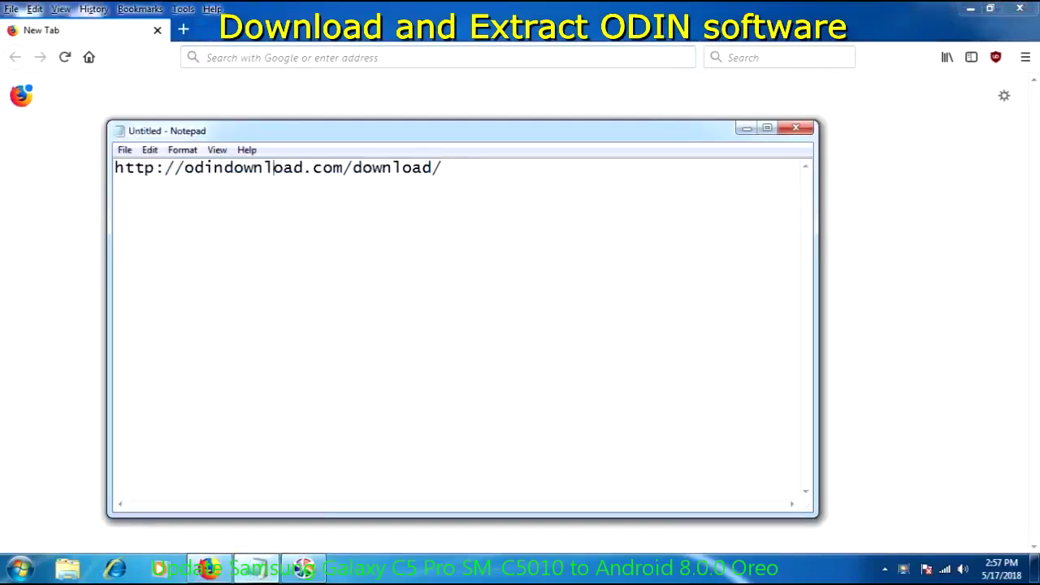
pyautogui.moveTo(114, 168); pyautogui.dragTo(442, 167)
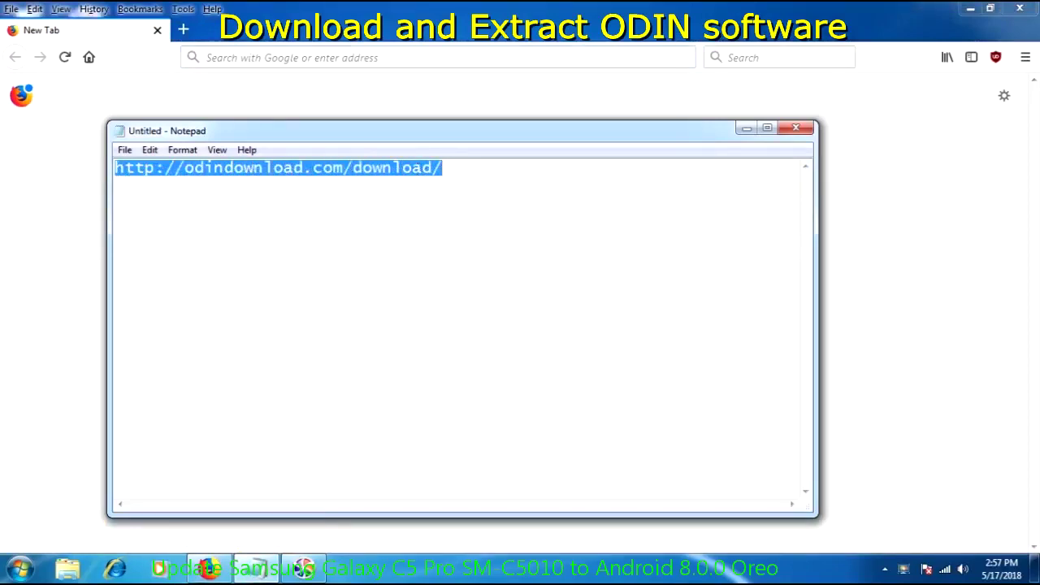
pyautogui.rightClick(380, 166)
pyautogui.click(417, 214)
# Load the copied Odin address in Firefox and go to the Samsung Odin download links
pyautogui.click(287, 58)
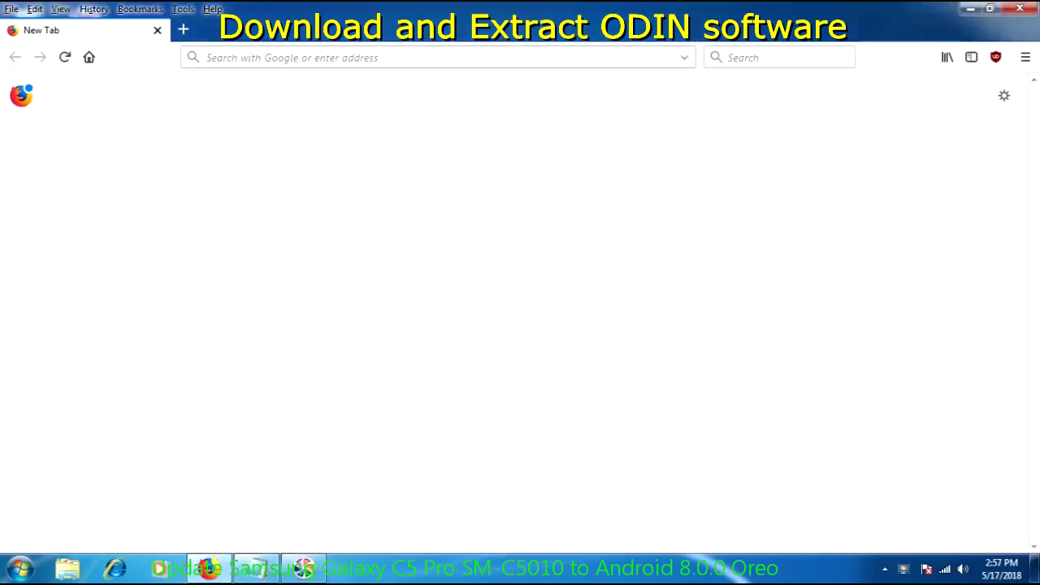
pyautogui.hotkey('ctrl', 'v')
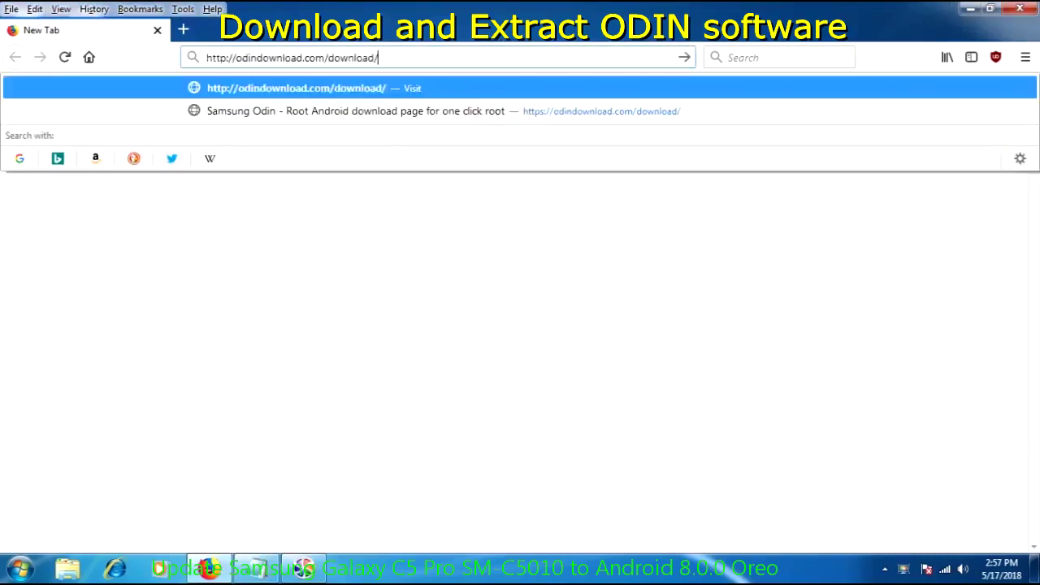
pyautogui.press('Return')
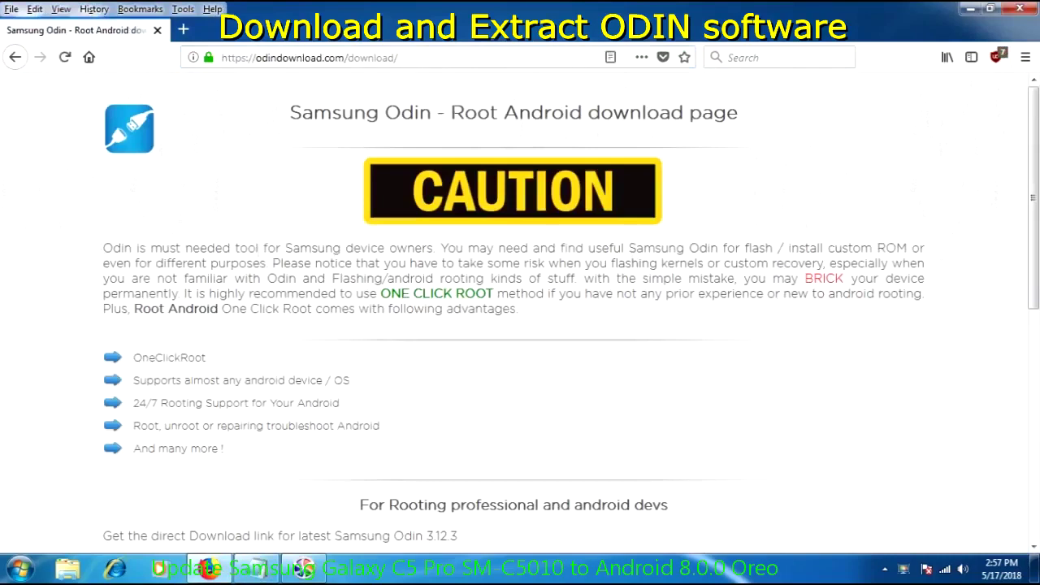
pyautogui.scroll(-5, 521, 313)
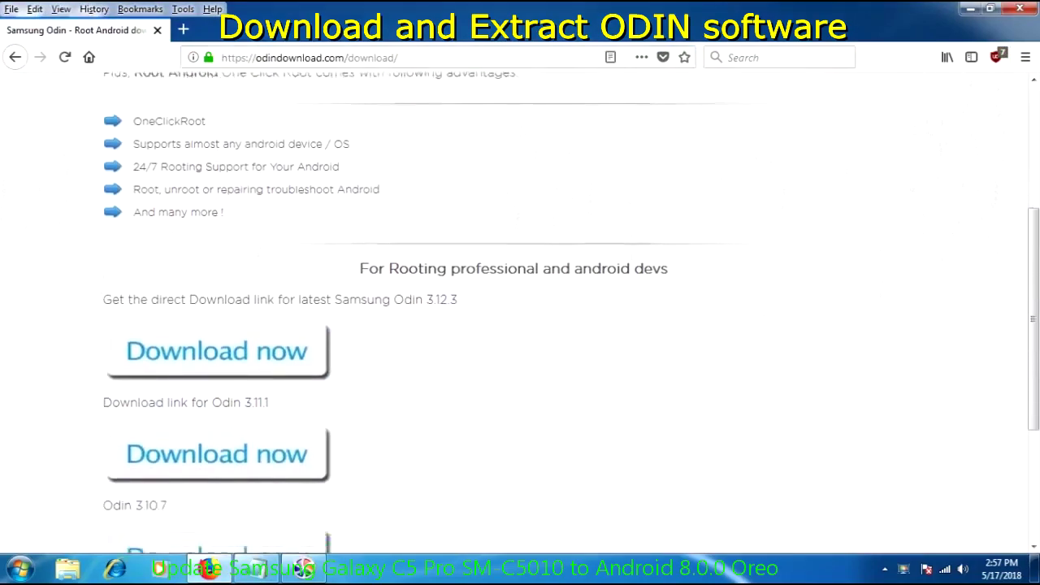
pyautogui.moveTo(103, 277); pyautogui.dragTo(460, 277)
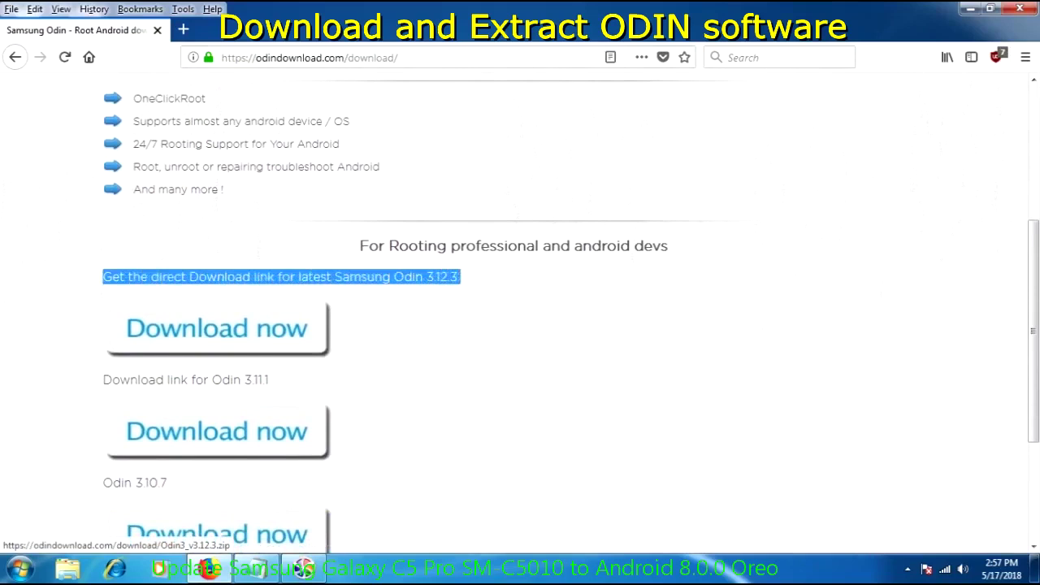
pyautogui.click(216, 328)
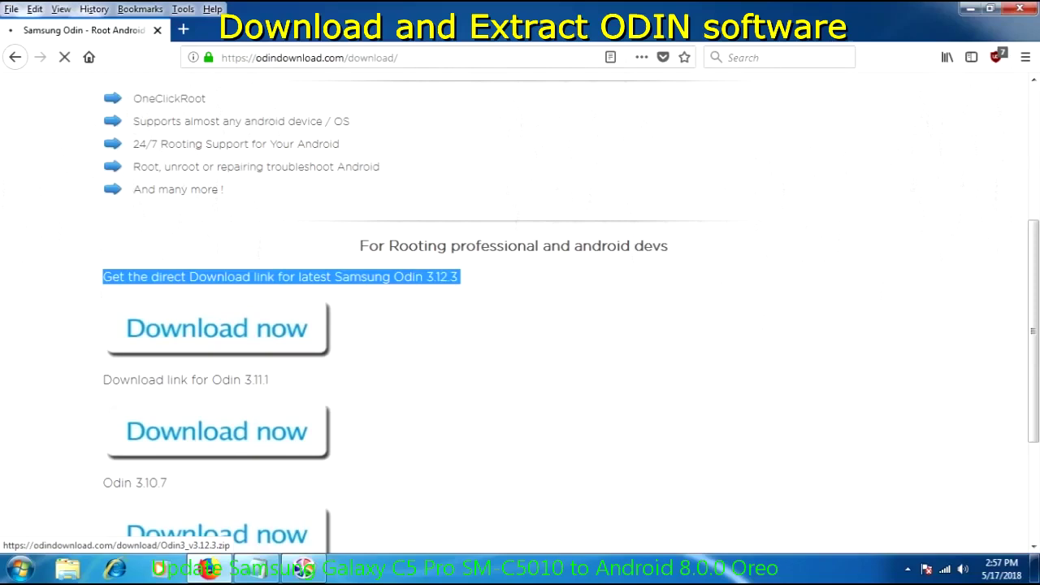
pyautogui.click(200, 533)
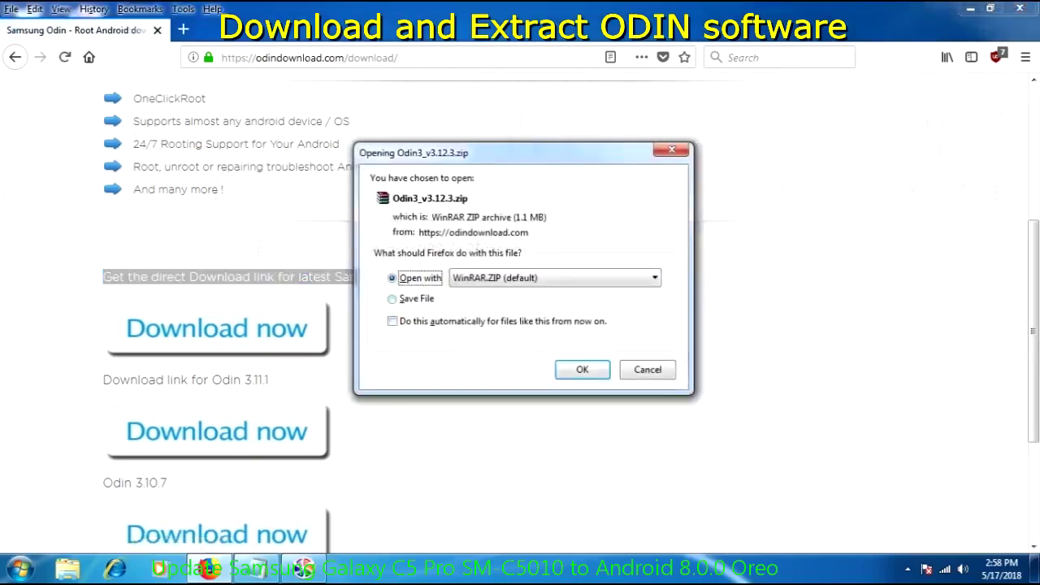
pyautogui.click(392, 299)
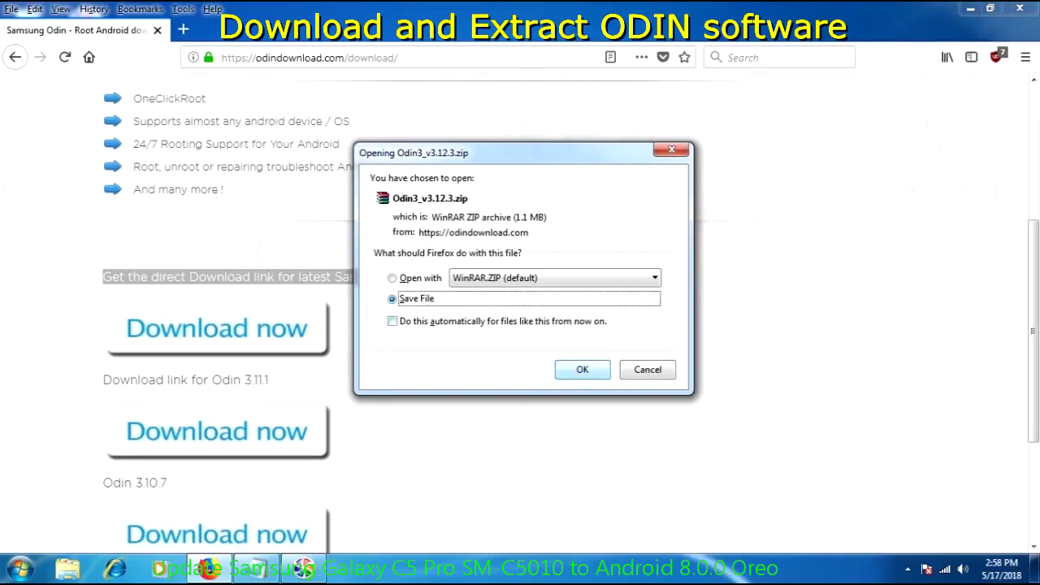
pyautogui.press('Return')
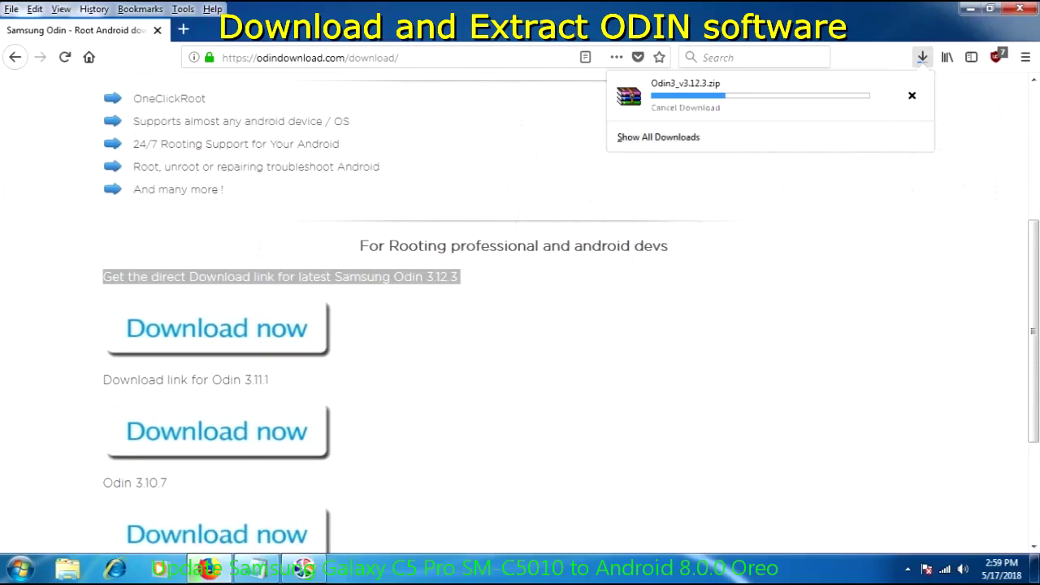
pyautogui.click(912, 95)
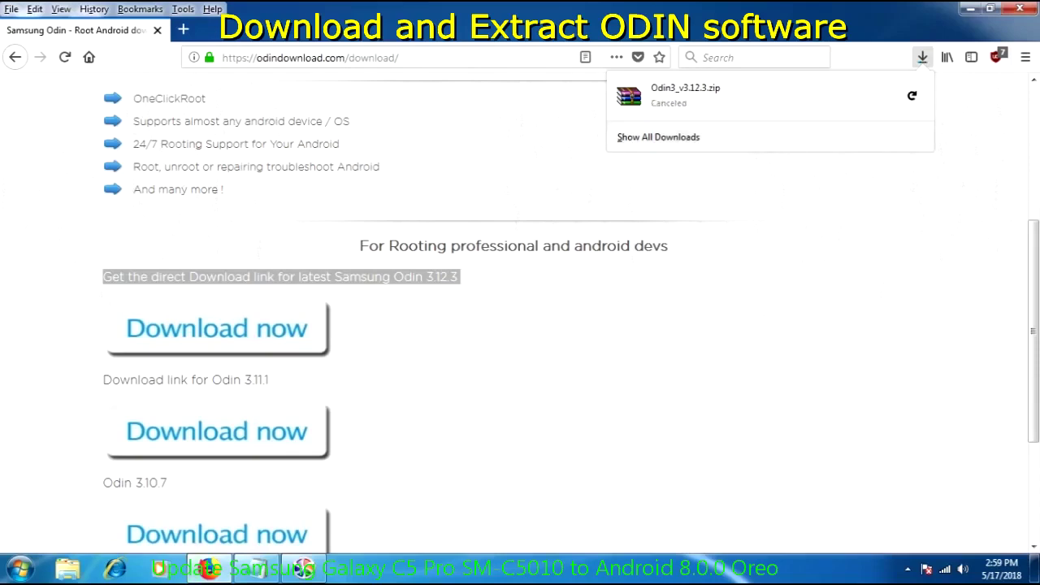
pyautogui.click(568, 203)
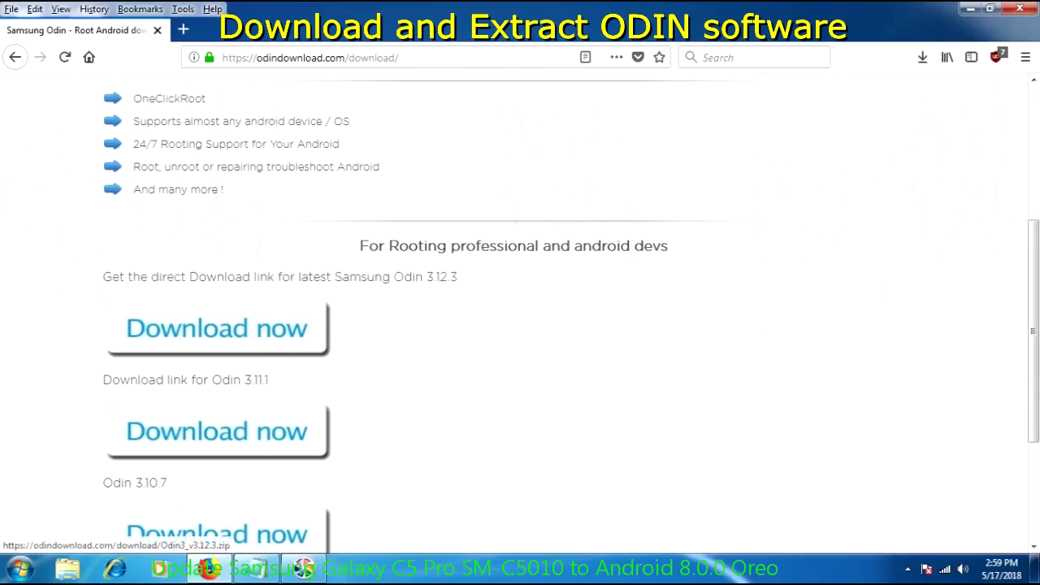
# Download the latest Samsung Odin 3.12.3 and save Odin3_v3.12.3.zip to disk
pyautogui.click(216, 328)
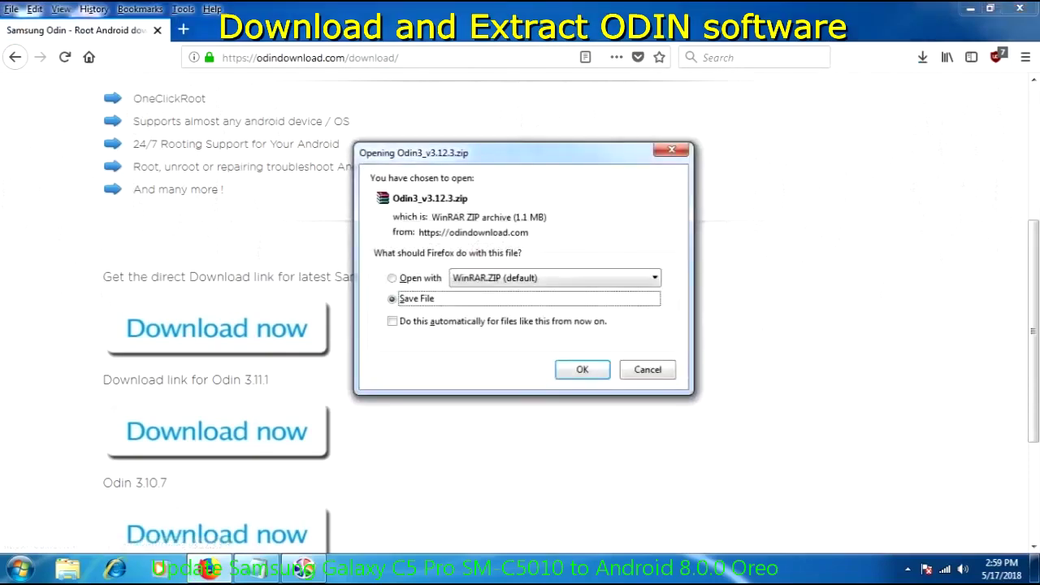
pyautogui.click(582, 369)
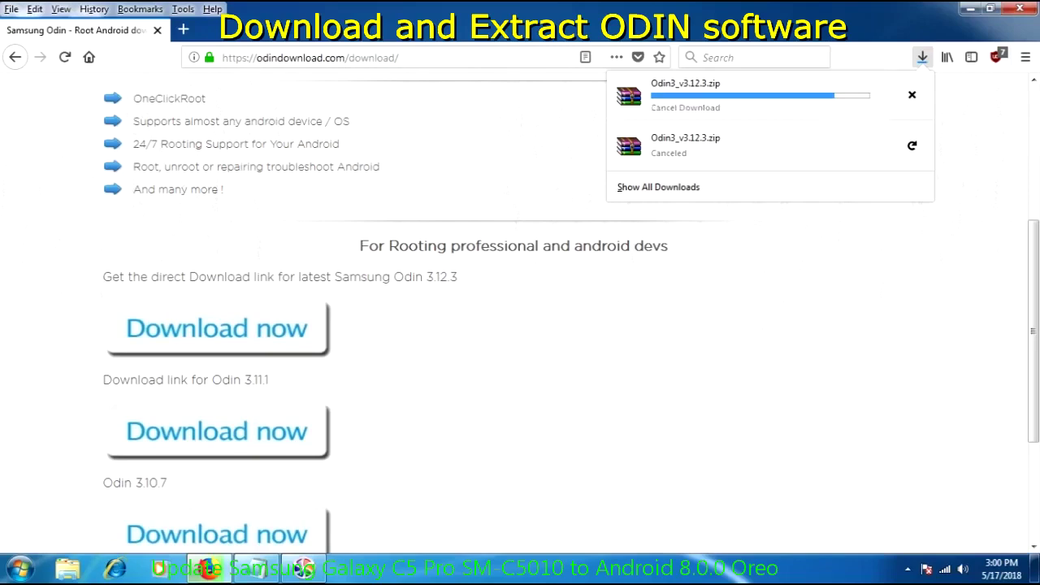
pyautogui.click(911, 94)
pyautogui.click(912, 94)
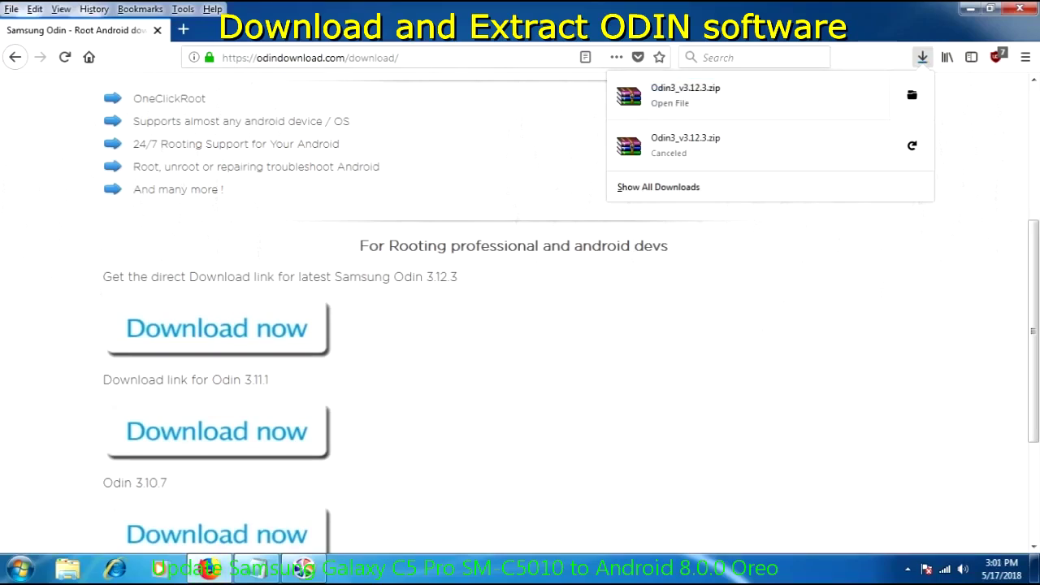
# Open the downloaded Odin3_v3.12.3.zip in WinRAR, extract its Odin3 v3.12.3 folder to Backup (G:) and close the archive
pyautogui.click(685, 95)
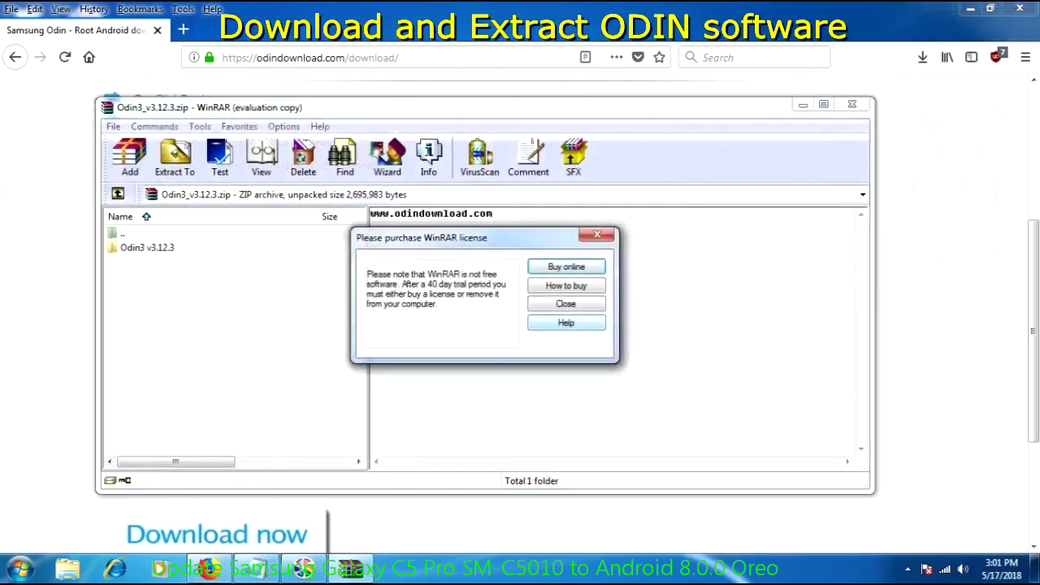
pyautogui.click(565, 303)
pyautogui.click(147, 247)
pyautogui.click(175, 156)
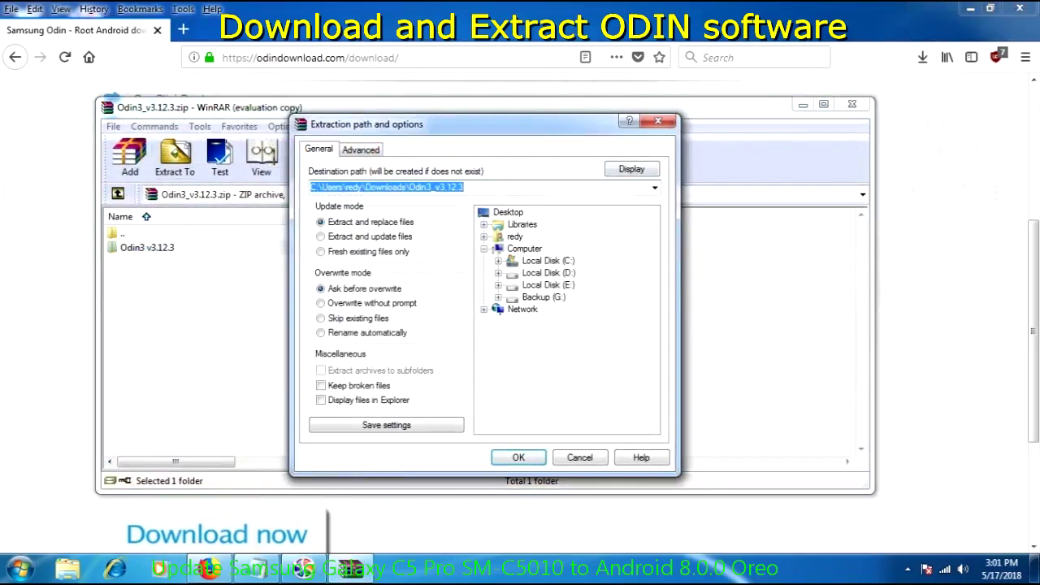
pyautogui.click(543, 297)
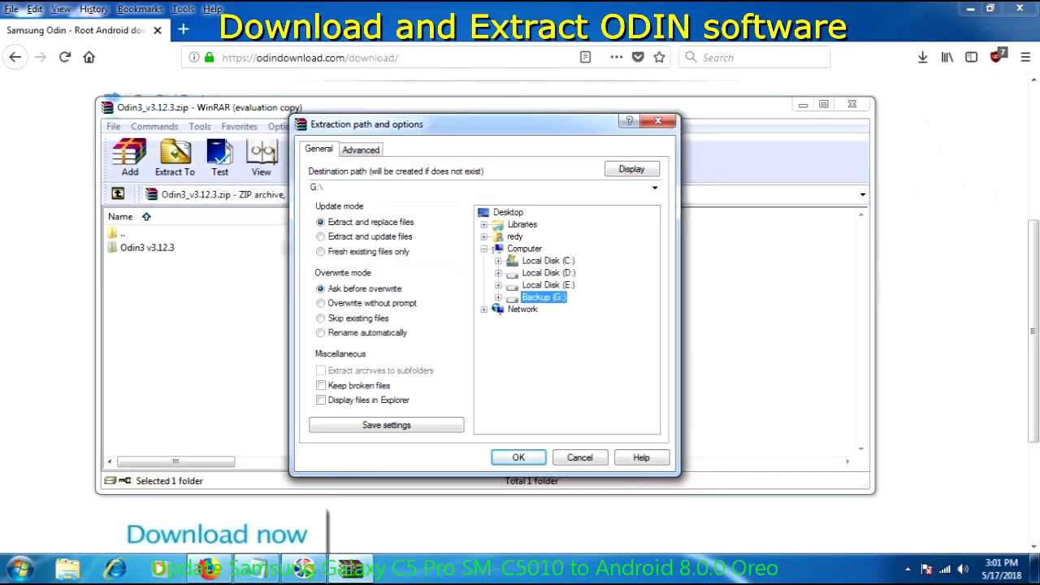
pyautogui.press('Return')
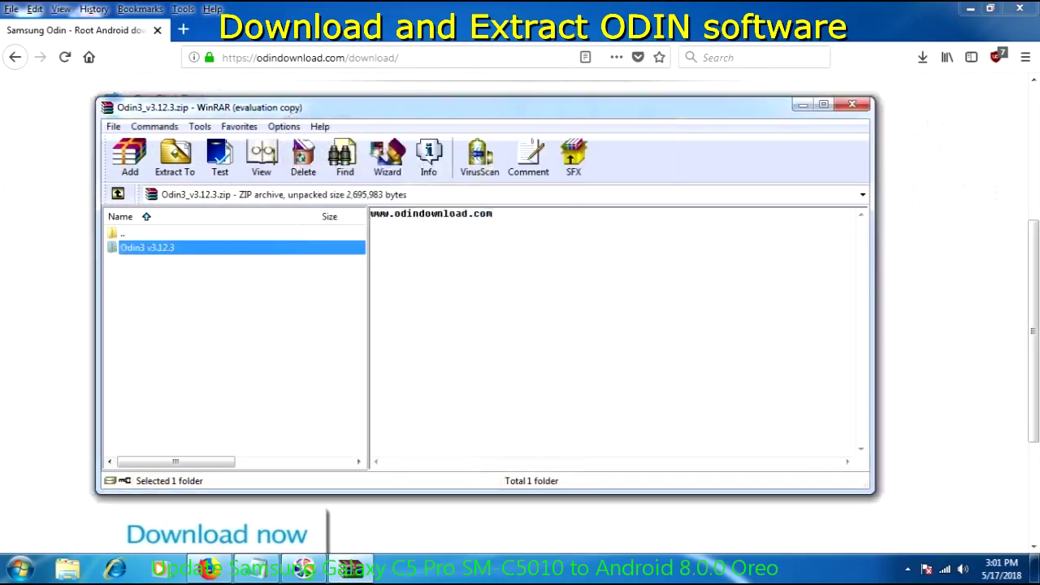
pyautogui.click(852, 104)
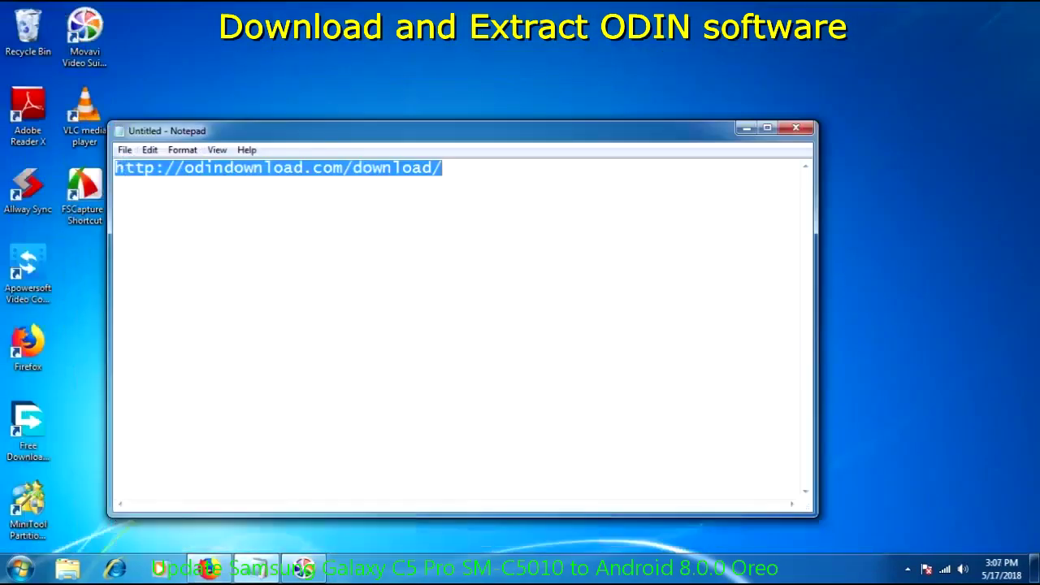
# Minimize Notepad, browse in Windows Explorer to the Odin3 v3.12.3 folder on Backup (G:) and launch the Odin3 application
pyautogui.click(746, 128)
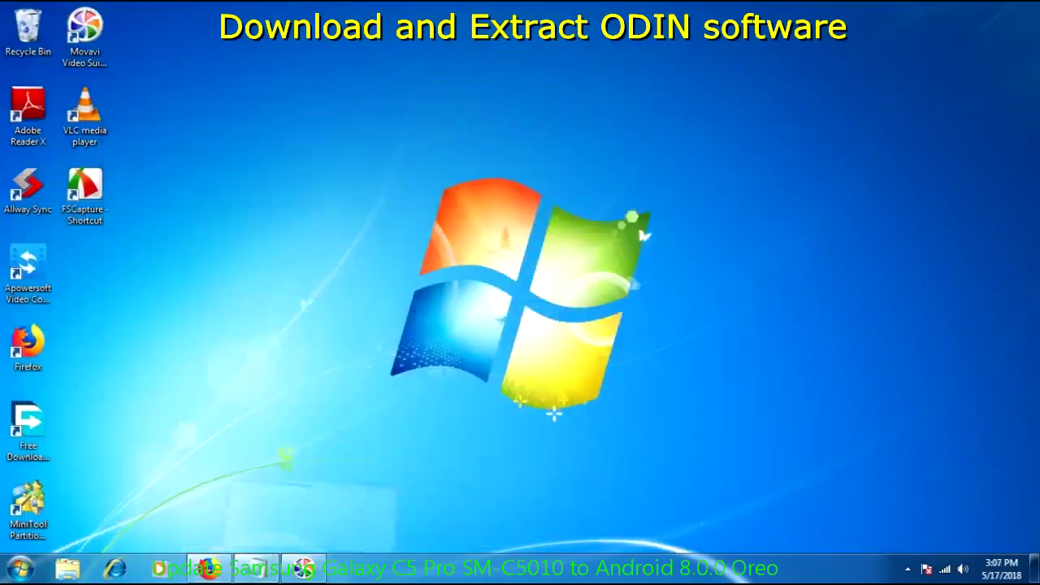
pyautogui.click(67, 568)
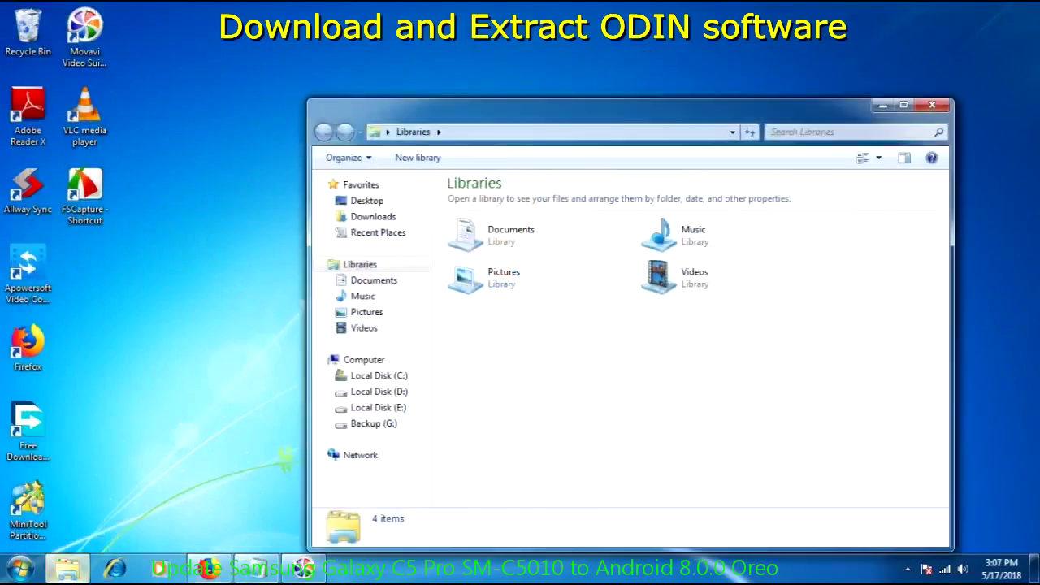
pyautogui.click(374, 423)
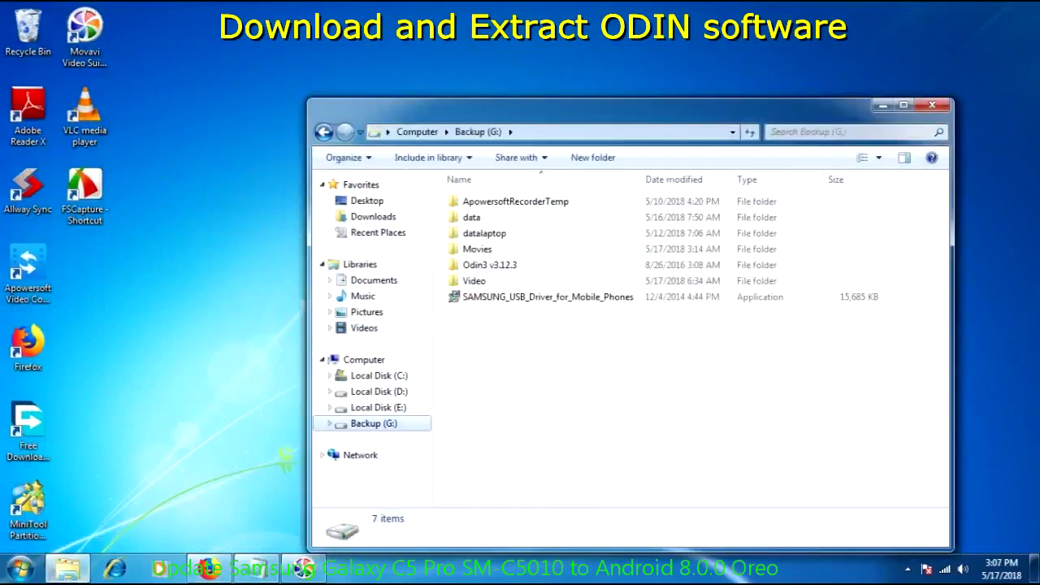
pyautogui.click(489, 265)
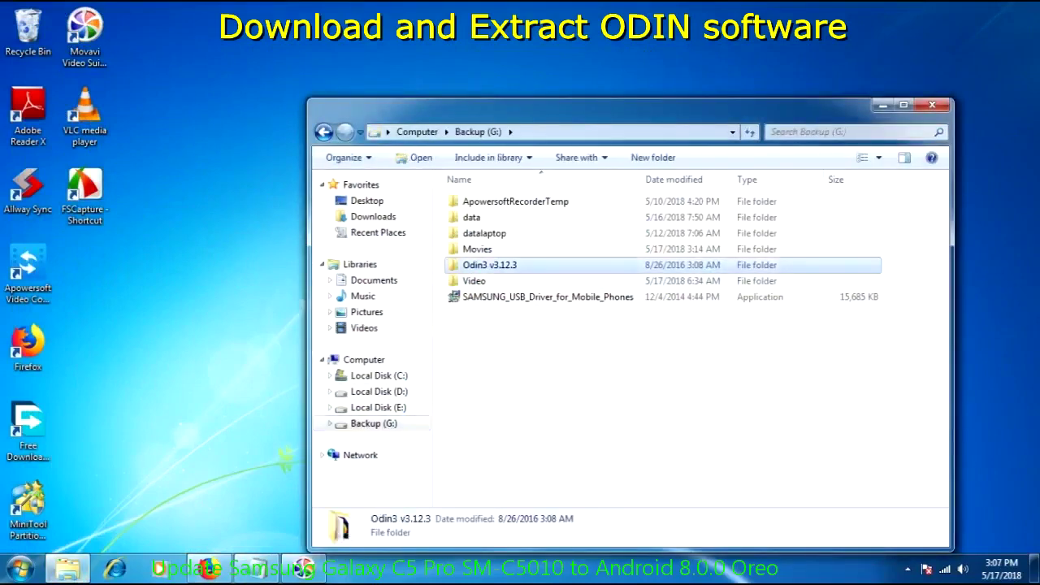
pyautogui.doubleClick(489, 265)
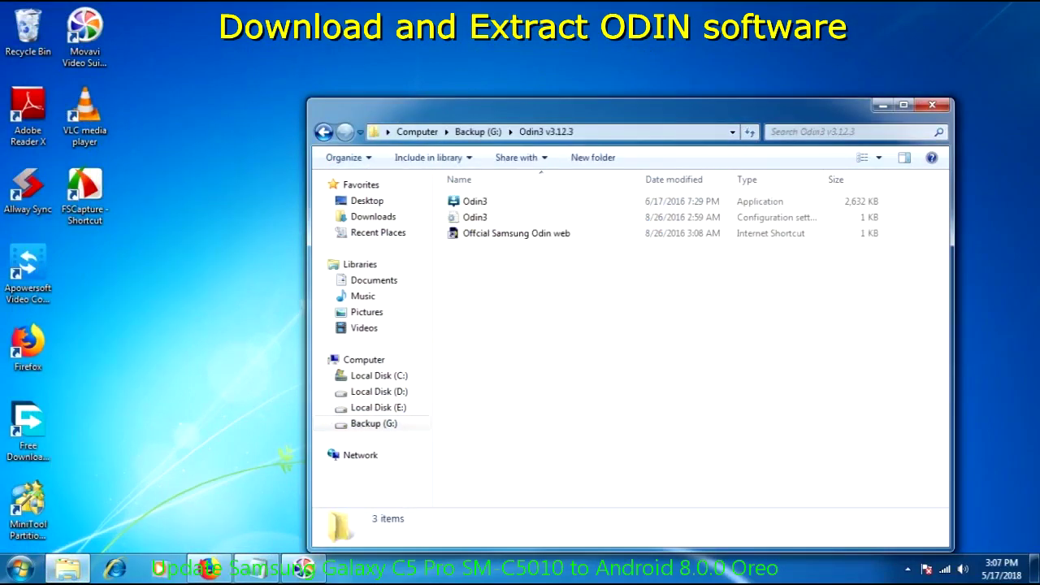
pyautogui.moveTo(520, 109); pyautogui.dragTo(419, 76)
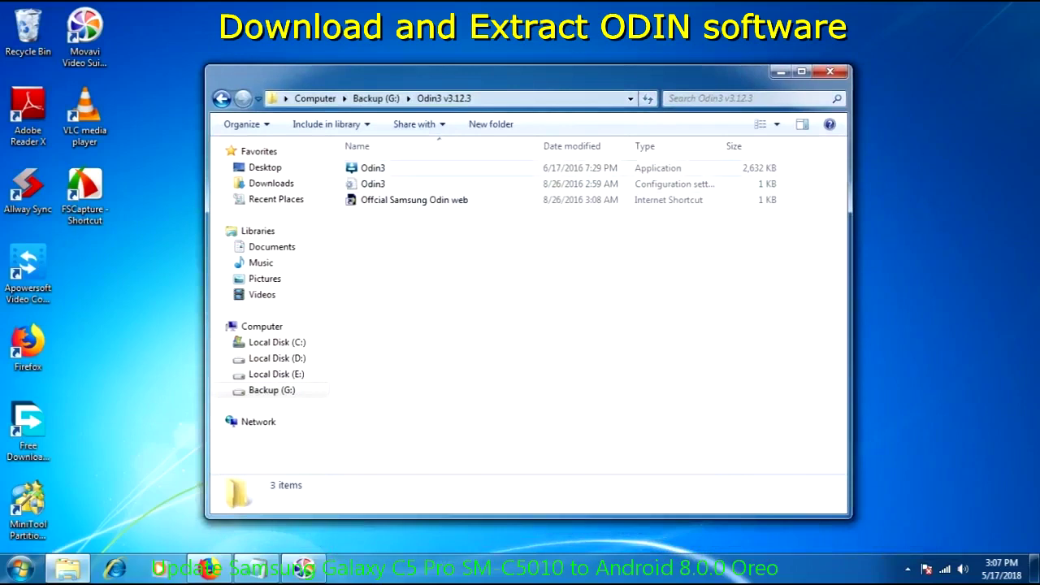
pyautogui.click(373, 168)
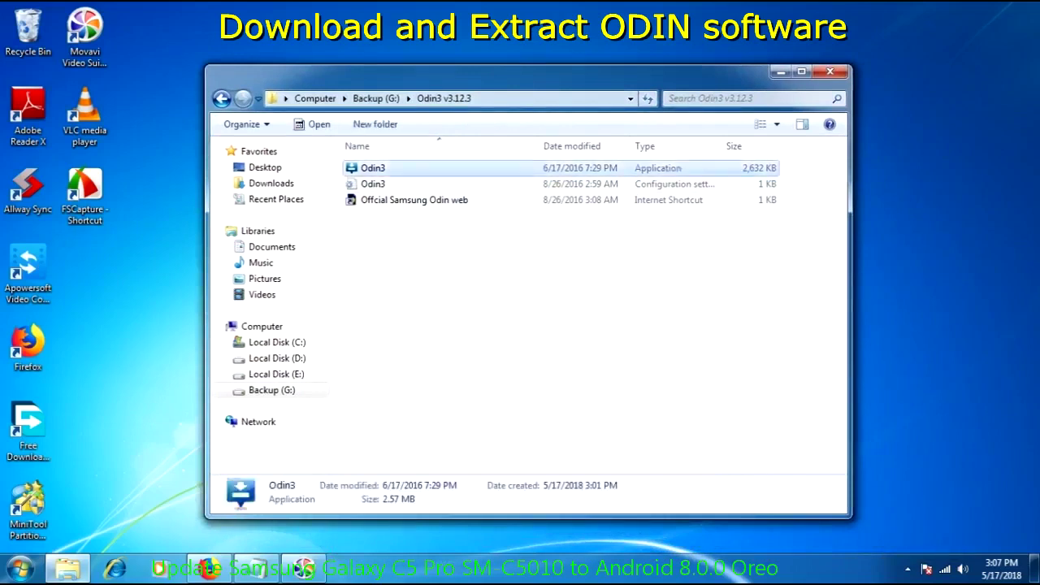
pyautogui.press('Return')
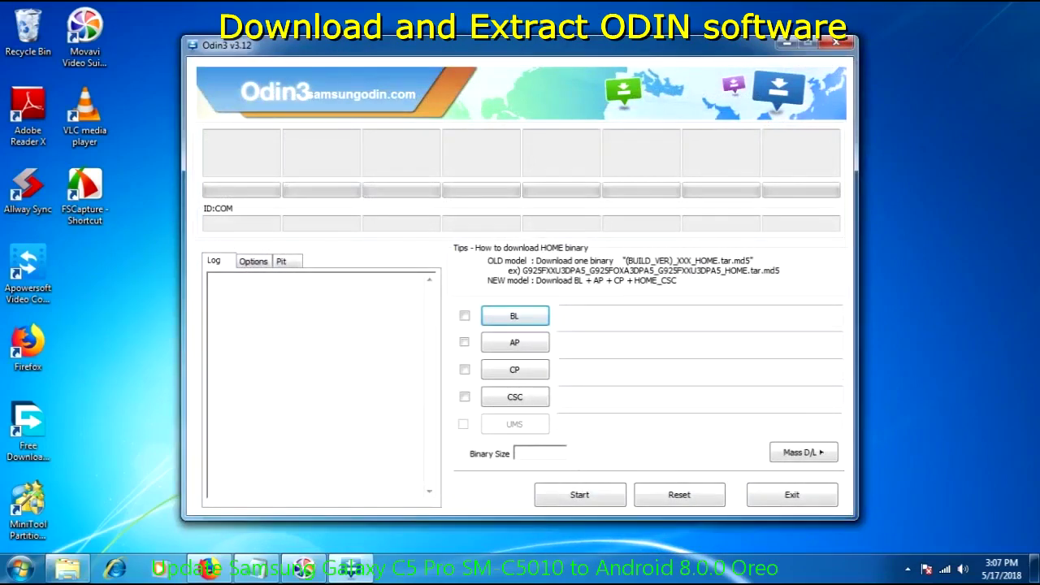
# Look through Odin's flashing options and Pit section, dismiss the warning and return to the log
pyautogui.click(252, 261)
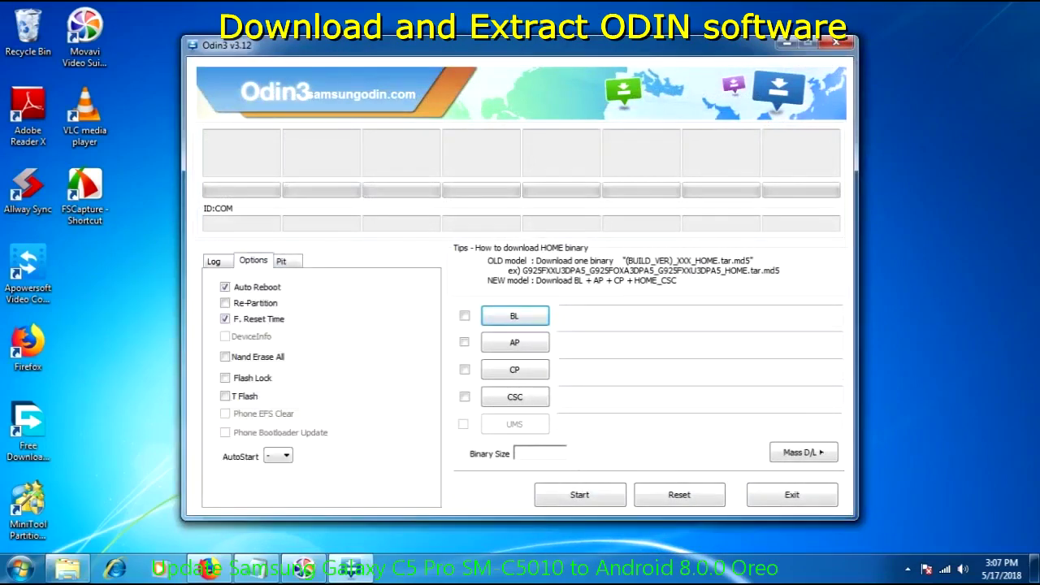
pyautogui.click(281, 261)
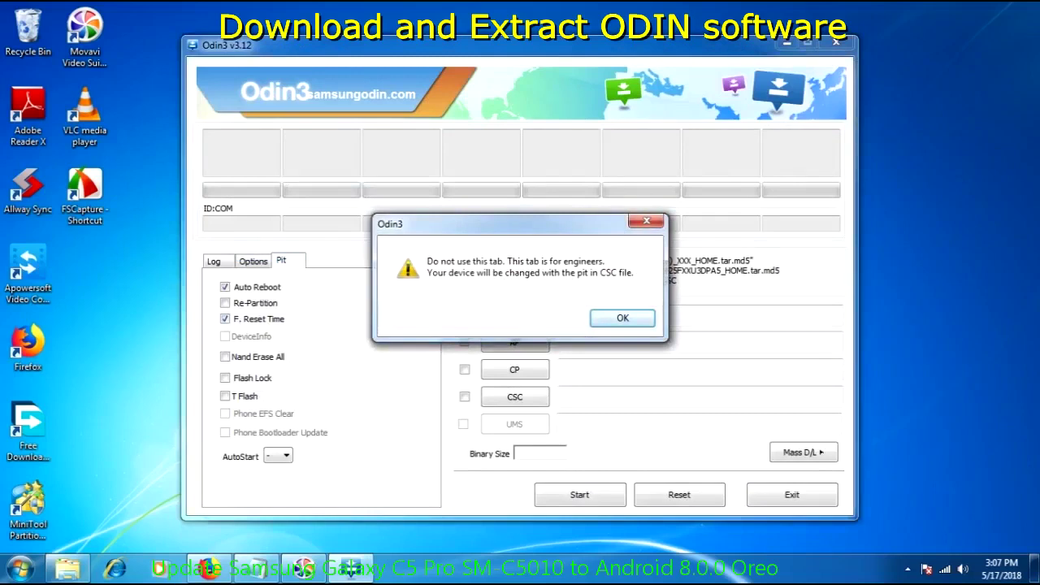
pyautogui.press('Return')
pyautogui.click(253, 261)
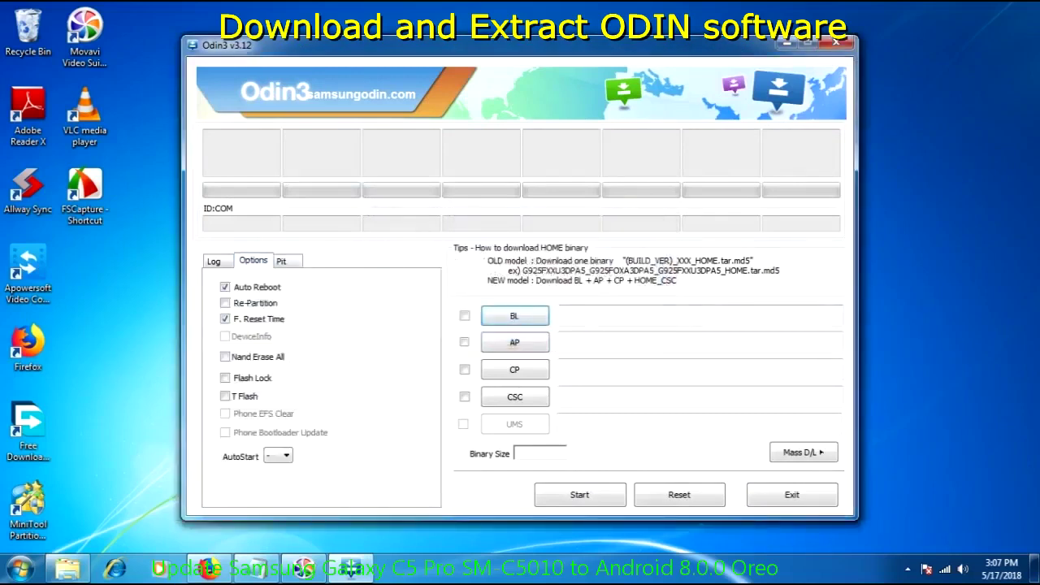
pyautogui.click(213, 261)
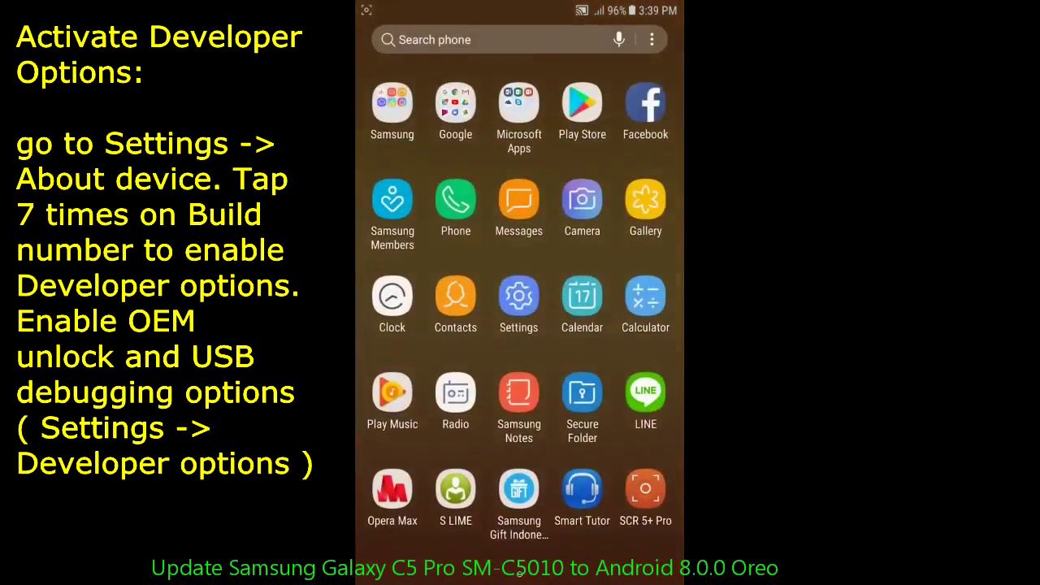
# On the phone, open Settings and go to Software information under About phone
pyautogui.click(524, 296)
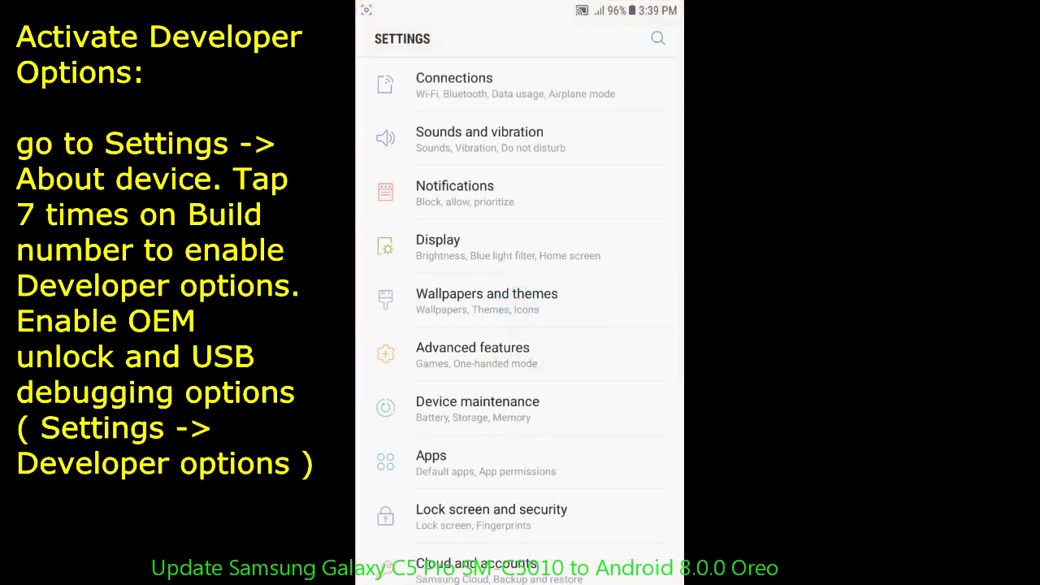
pyautogui.scroll(-3, 569, 447)
pyautogui.scroll(-2, 577, 436)
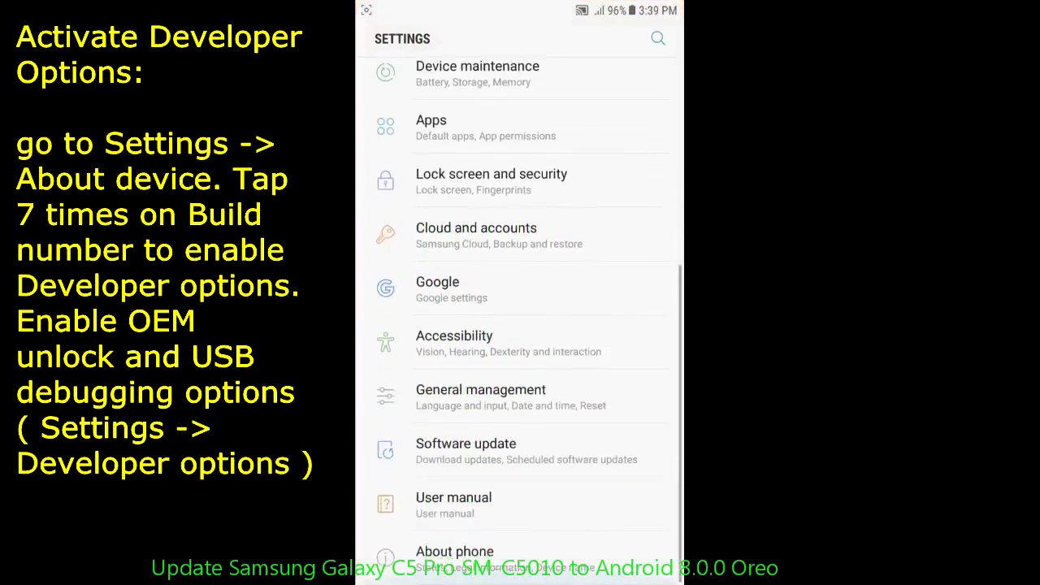
pyautogui.click(514, 550)
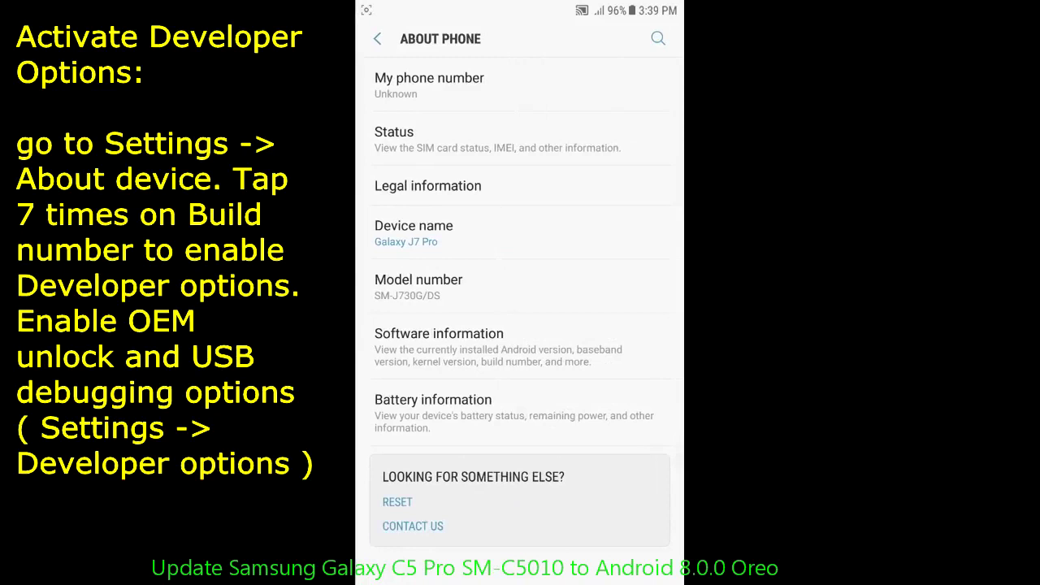
pyautogui.click(523, 345)
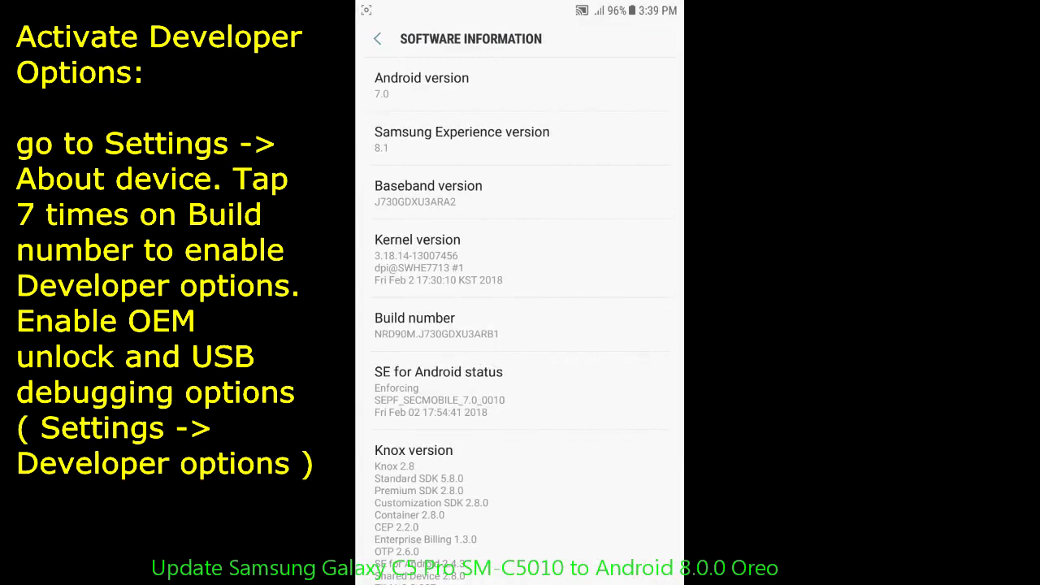
# Enable Developer options by activating the Build number entry seven times, and return to About phone
pyautogui.moveTo(545, 340); pyautogui.dragTo(541, 372)
pyautogui.click(509, 324)
pyautogui.click(559, 324)
pyautogui.click(566, 323)
pyautogui.click(571, 327)
pyautogui.click(574, 326)
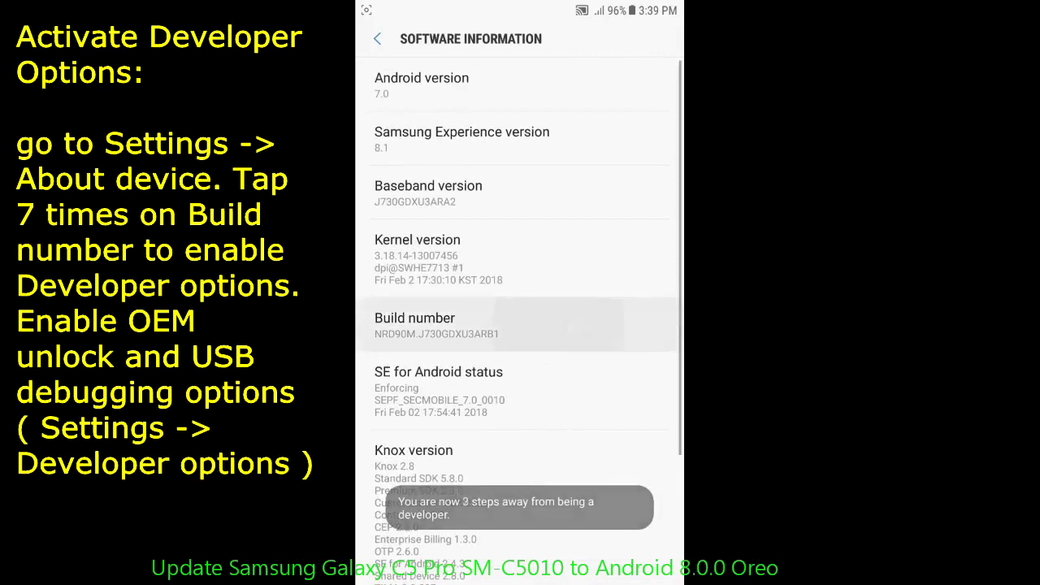
pyautogui.click(580, 322)
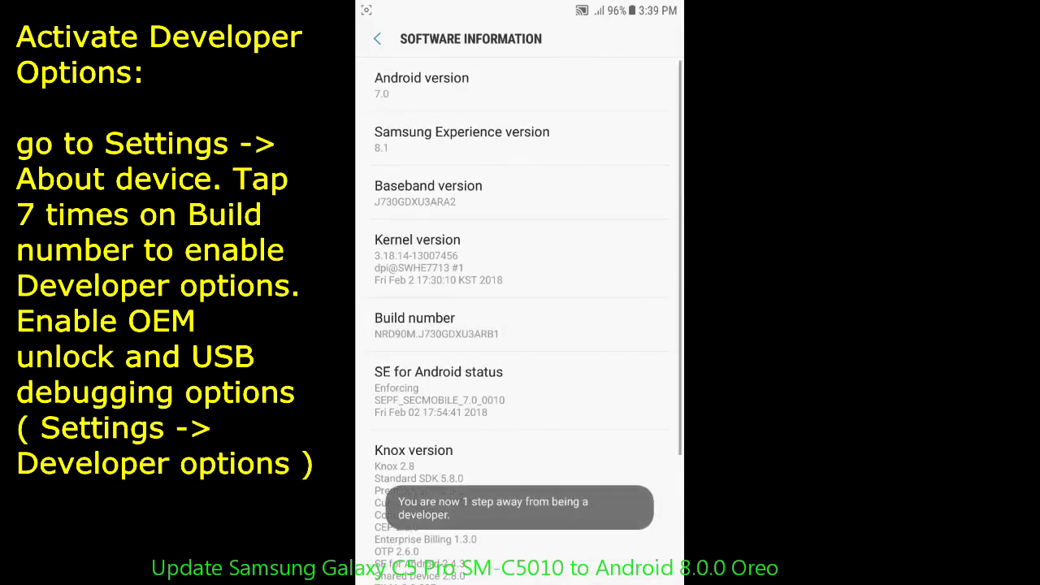
pyautogui.click(565, 330)
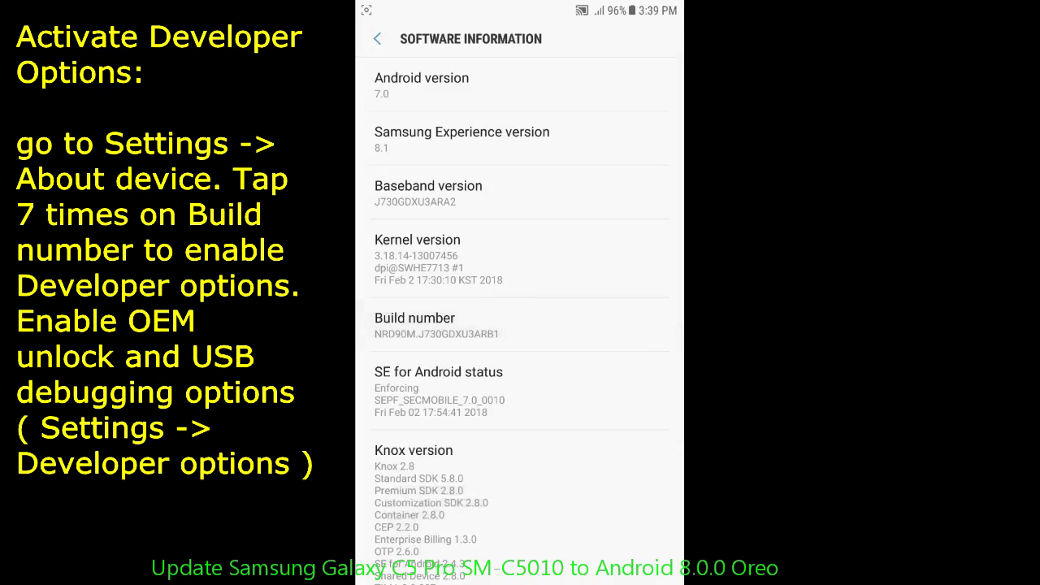
pyautogui.press('Escape')
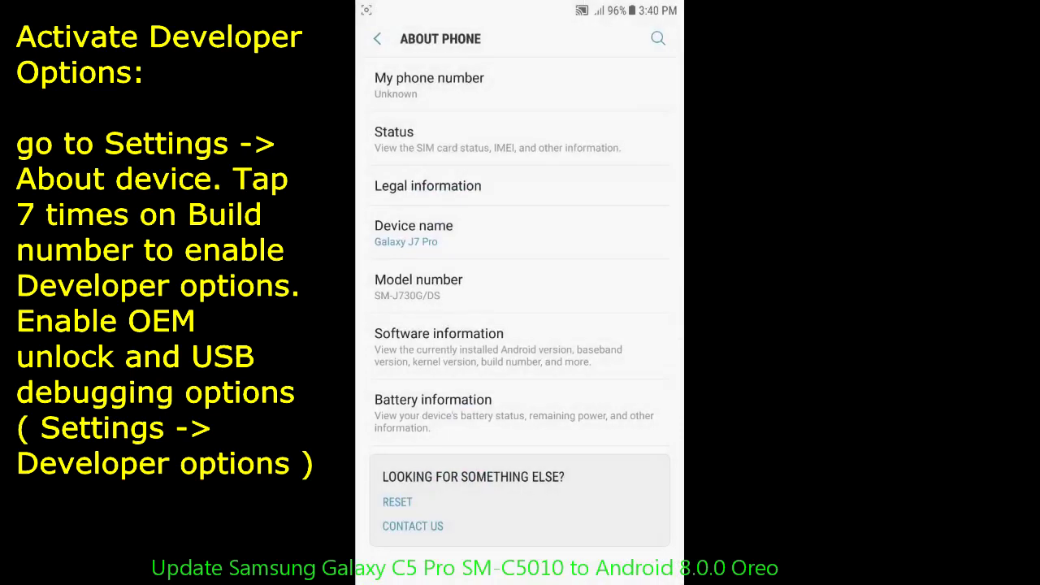
# Open Developer options from the phone's Settings, turn on USB debugging and allow it
pyautogui.press('Escape')
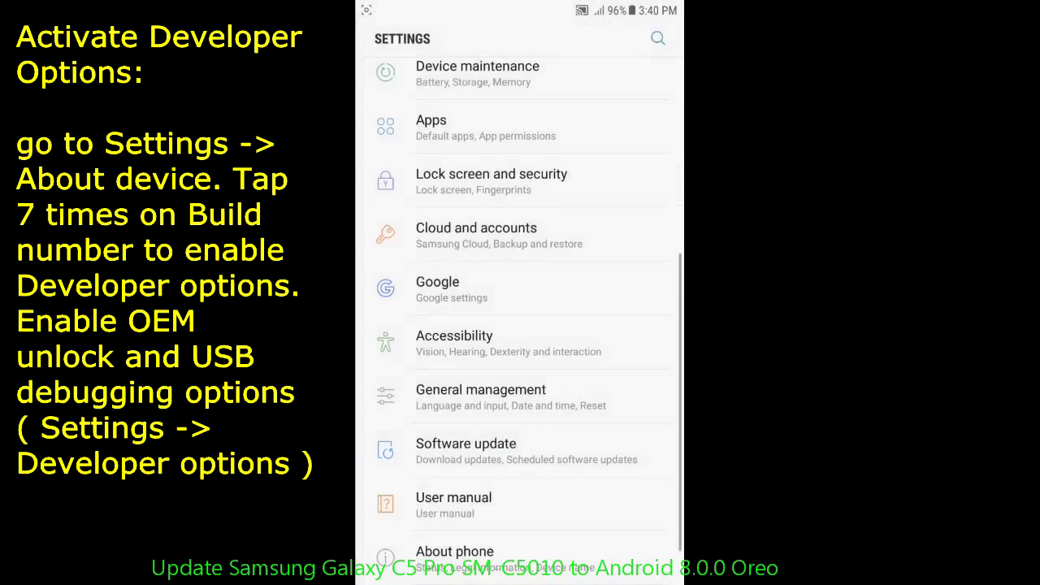
pyautogui.scroll(-2, 520, 325)
pyautogui.click(472, 553)
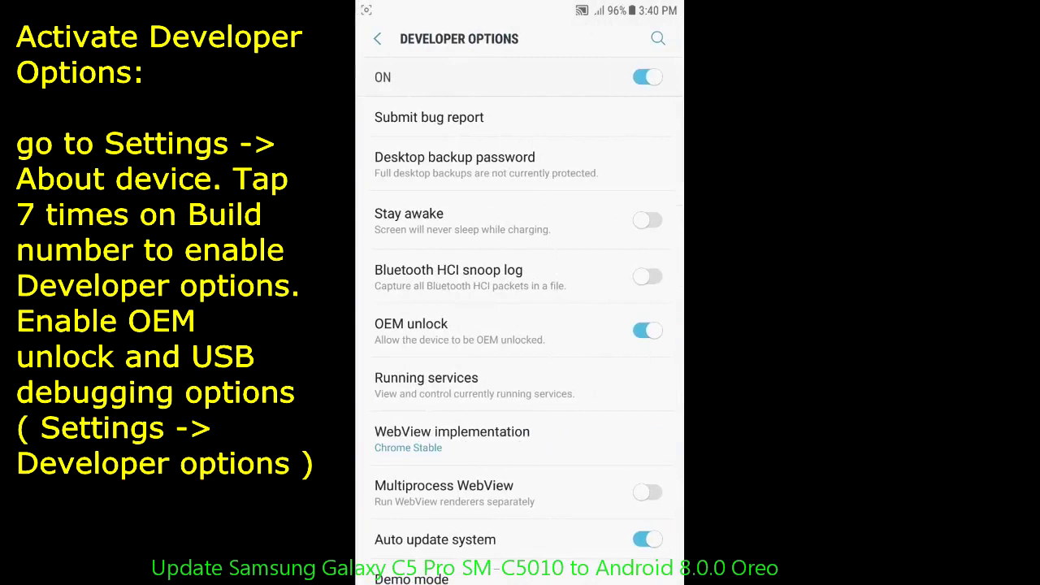
pyautogui.moveTo(579, 387); pyautogui.dragTo(602, 415)
pyautogui.moveTo(607, 476); pyautogui.dragTo(629, 365)
pyautogui.moveTo(590, 437); pyautogui.dragTo(590, 374)
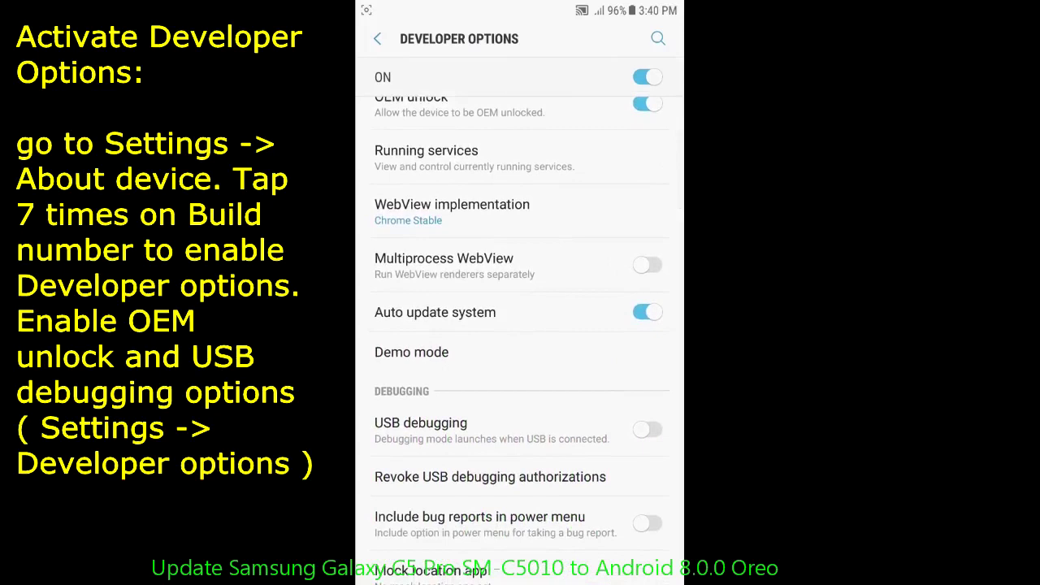
pyautogui.click(647, 429)
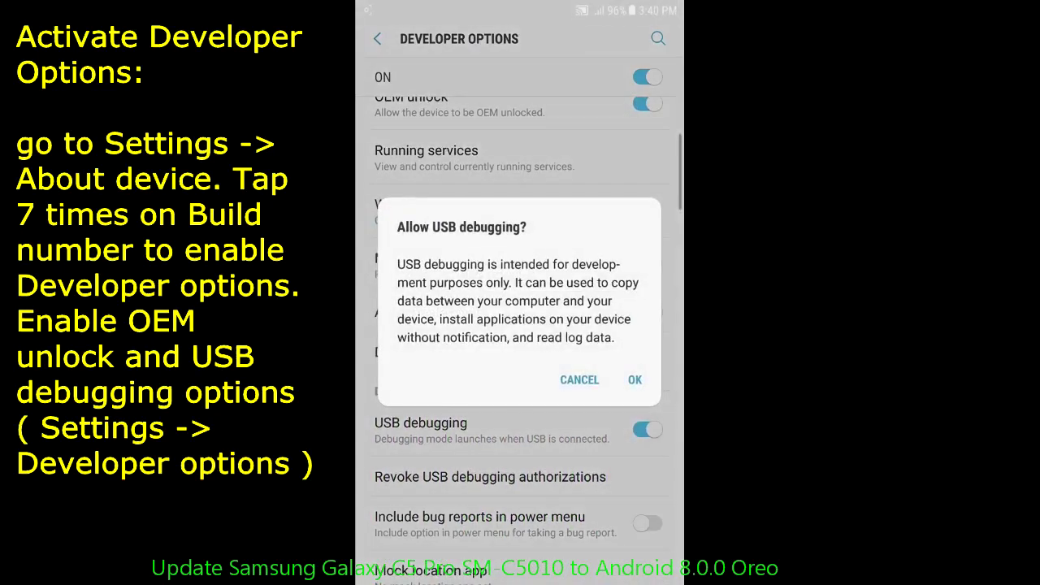
pyautogui.click(635, 380)
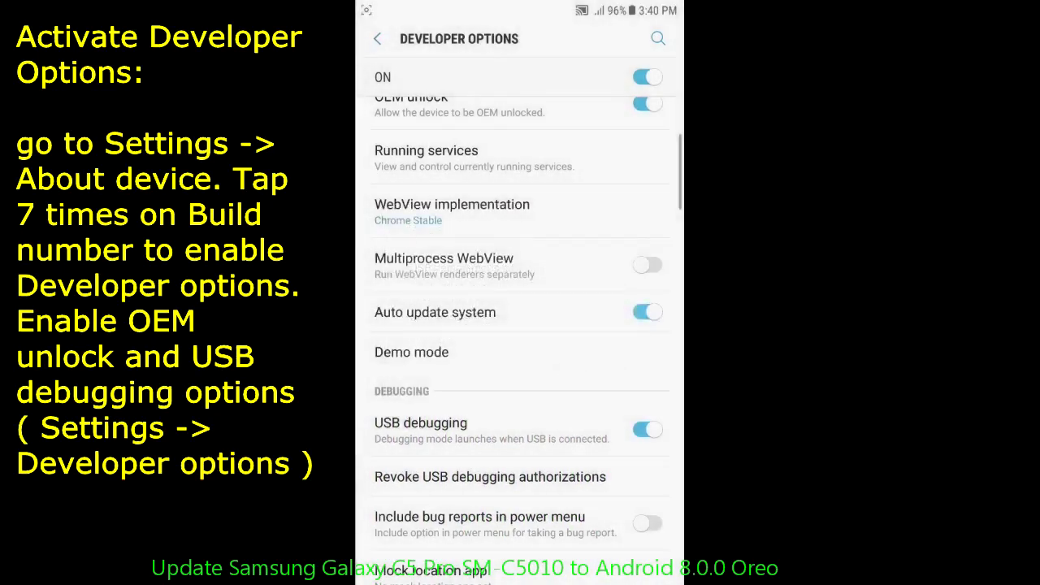
# Look through the Developer options list, from OEM unlock and USB debugging down to the Applications section
pyautogui.moveTo(573, 348); pyautogui.dragTo(574, 435)
pyautogui.moveTo(580, 366); pyautogui.dragTo(580, 301)
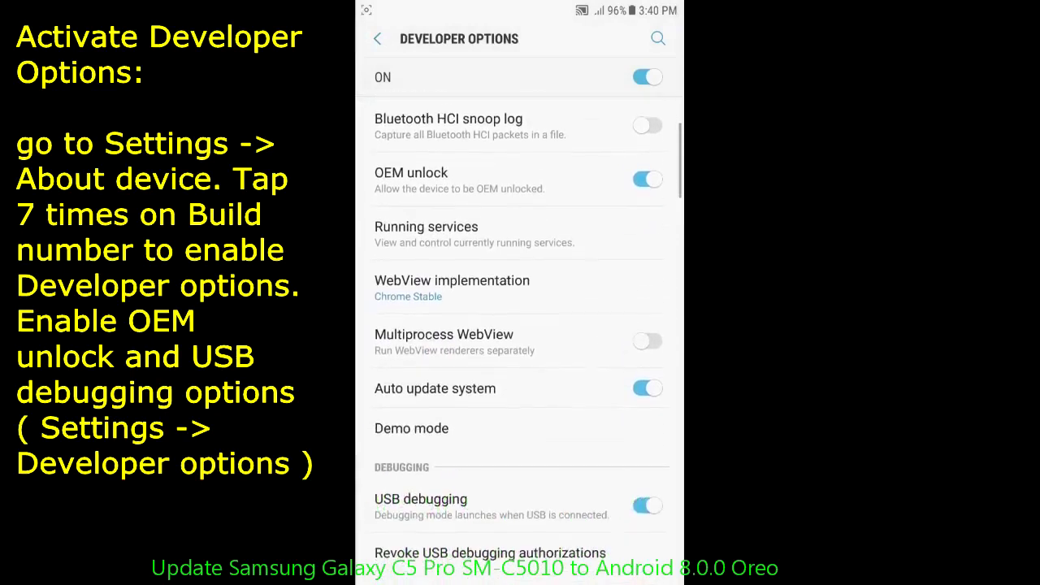
pyautogui.moveTo(567, 446); pyautogui.dragTo(606, 351)
pyautogui.moveTo(590, 455); pyautogui.dragTo(622, 330)
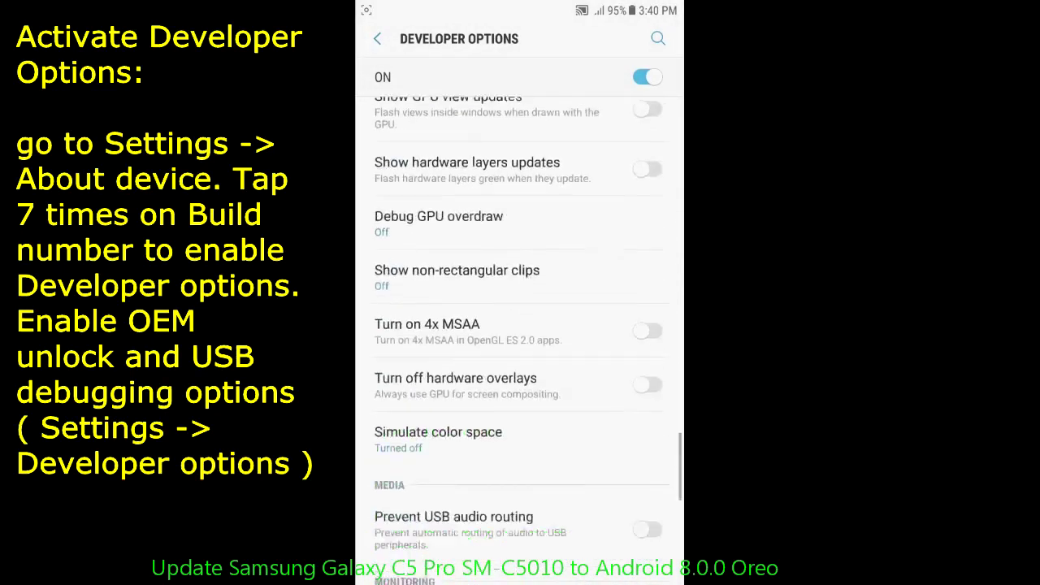
pyautogui.moveTo(584, 447); pyautogui.dragTo(602, 366)
pyautogui.moveTo(588, 397); pyautogui.dragTo(635, 319)
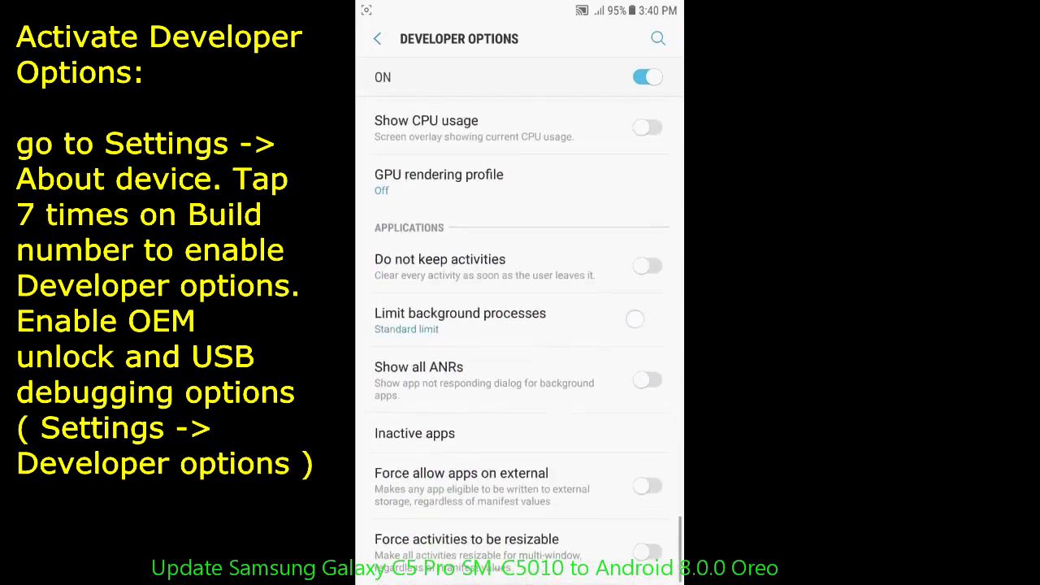
pyautogui.moveTo(602, 244); pyautogui.dragTo(555, 482)
pyautogui.scroll(5, 556, 482)
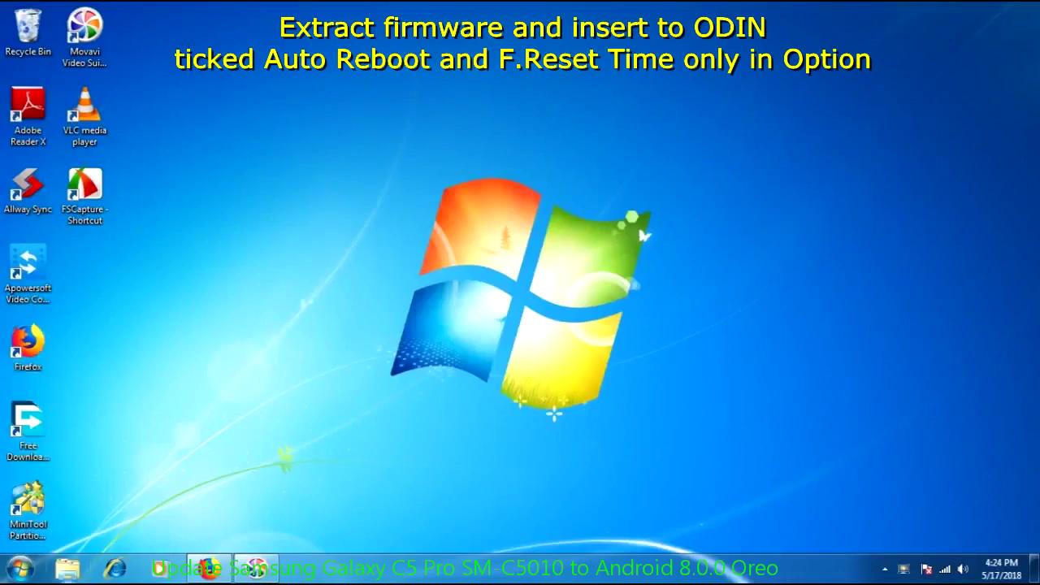
pyautogui.click(67, 568)
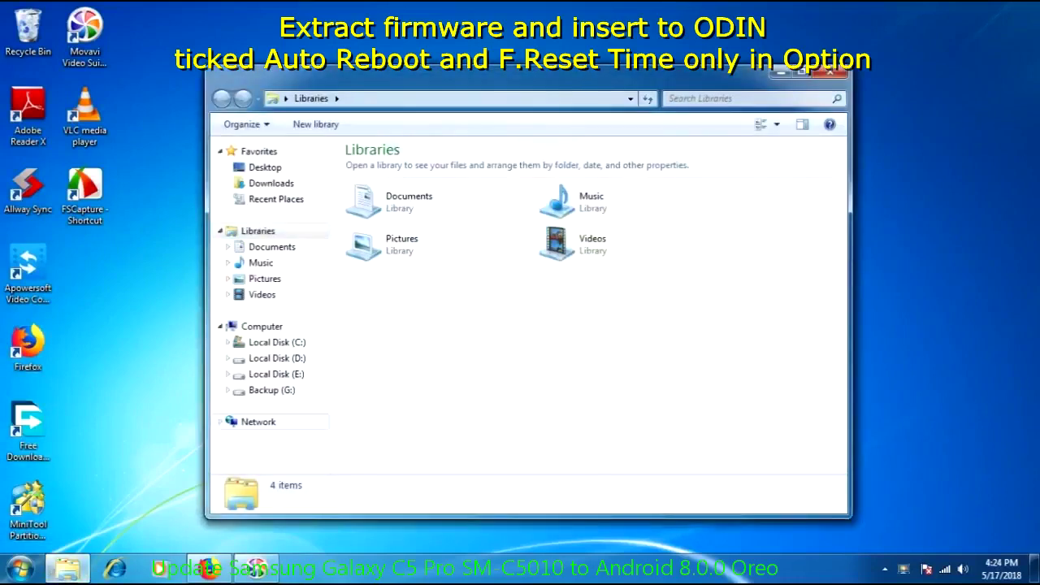
pyautogui.click(272, 390)
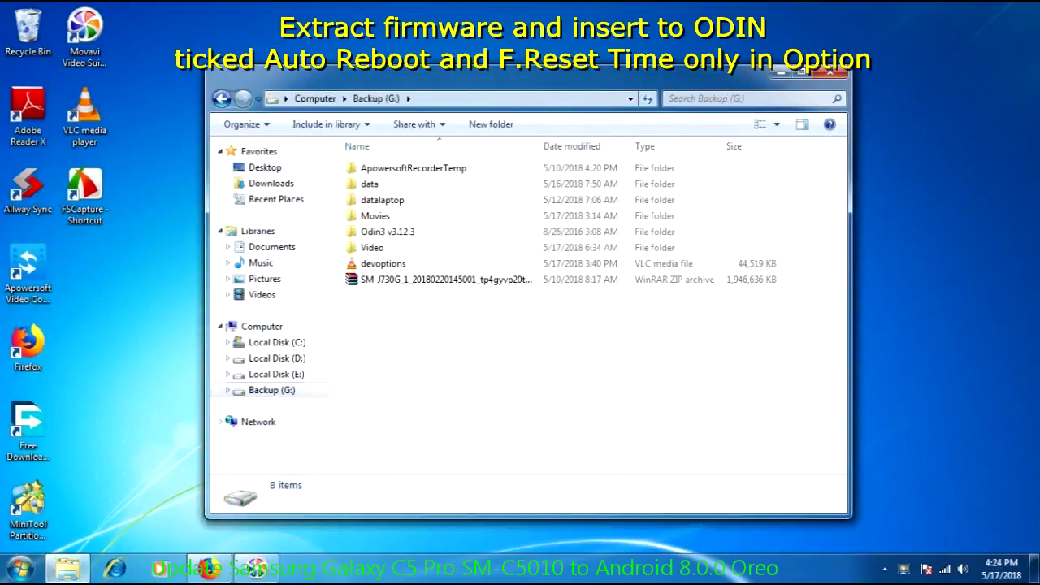
pyautogui.click(446, 280)
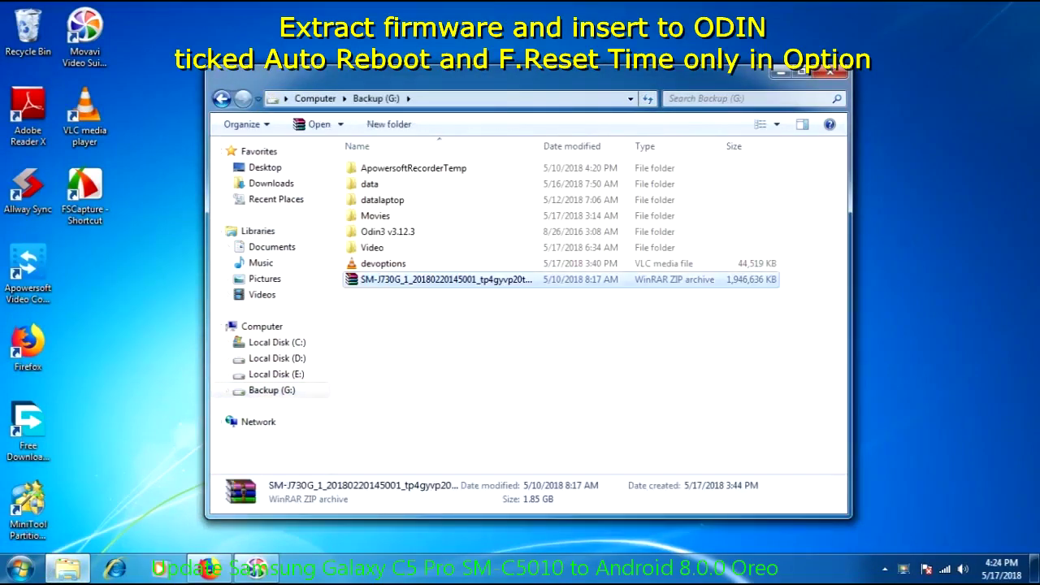
pyautogui.press('Return')
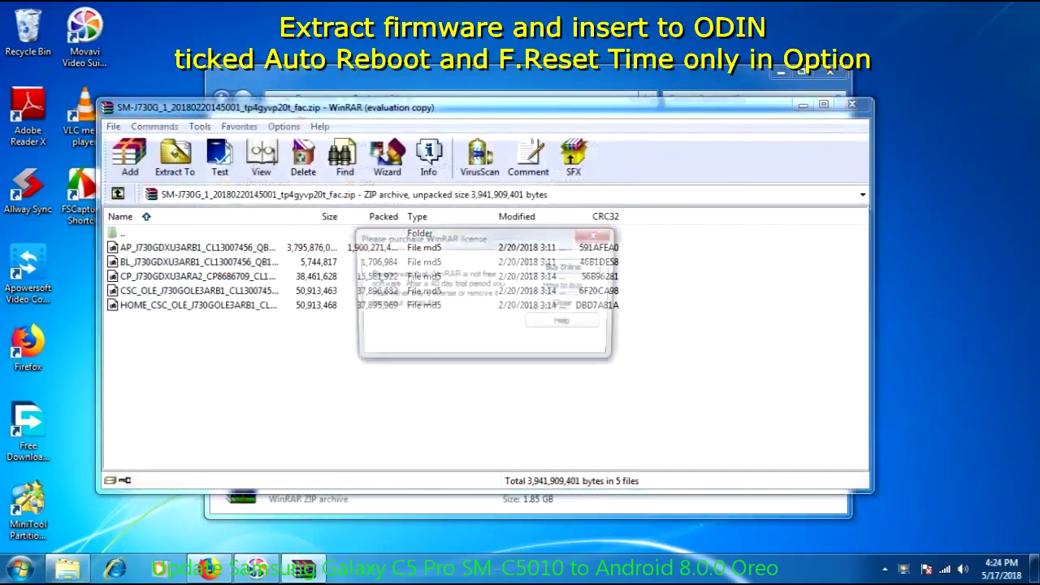
pyautogui.press('Escape')
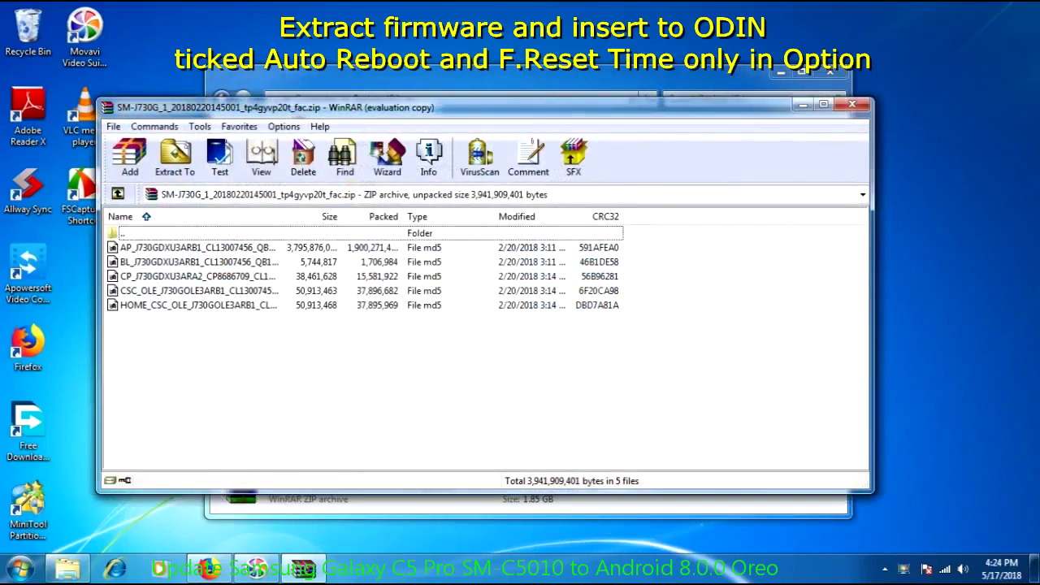
# Look through the AP, BL, CP, CSC and HOME_CSC files in the firmware archive, leaving none selected
pyautogui.click(198, 247)
pyautogui.click(197, 261)
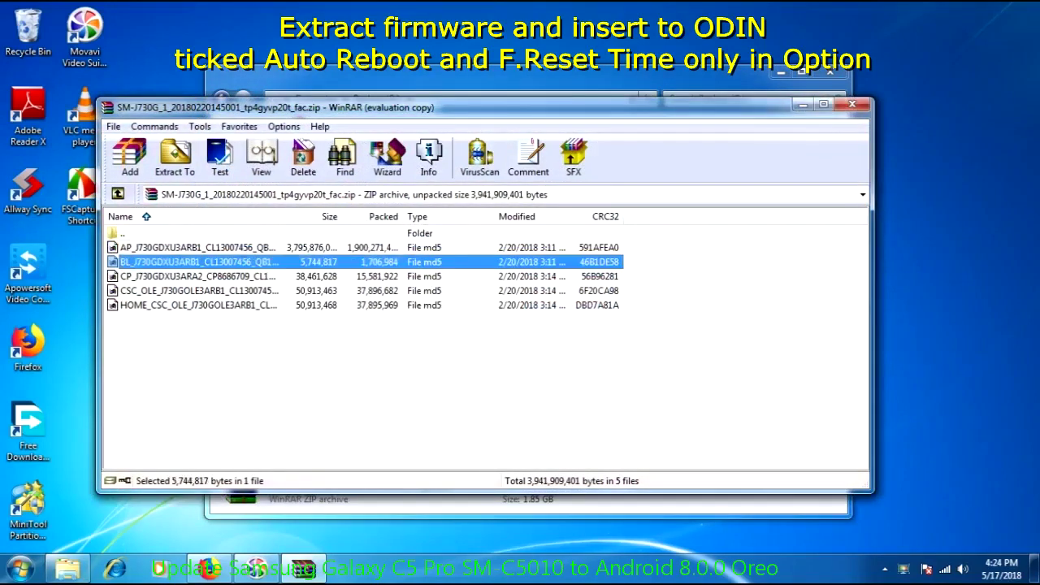
pyautogui.click(198, 276)
pyautogui.click(198, 290)
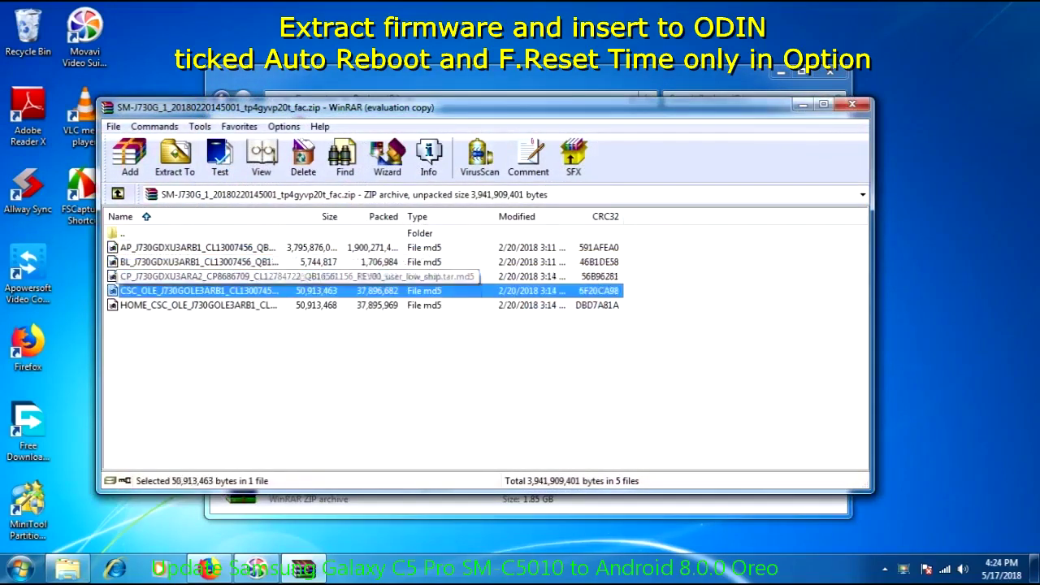
pyautogui.click(197, 305)
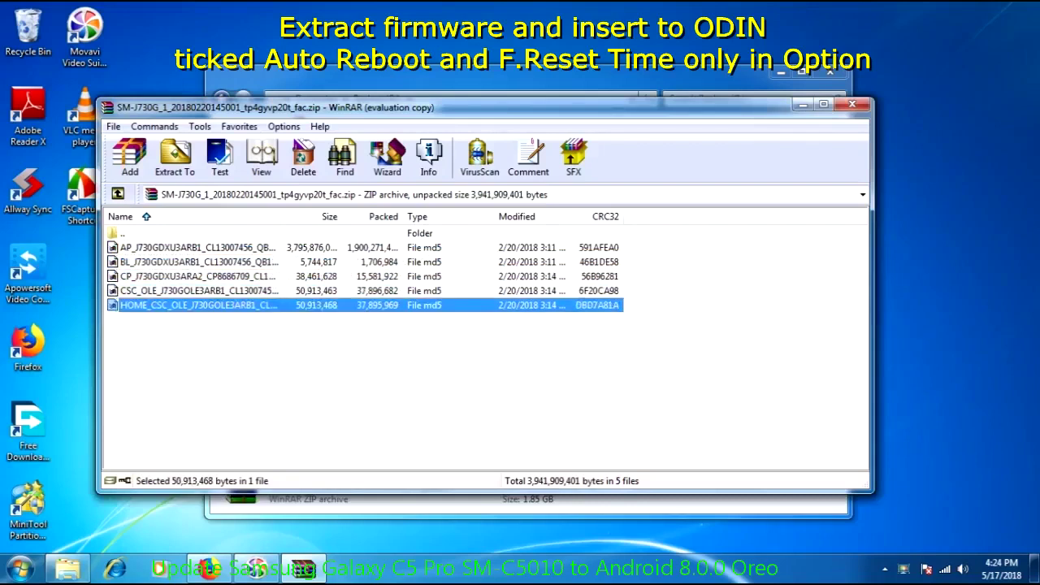
pyautogui.click(198, 341)
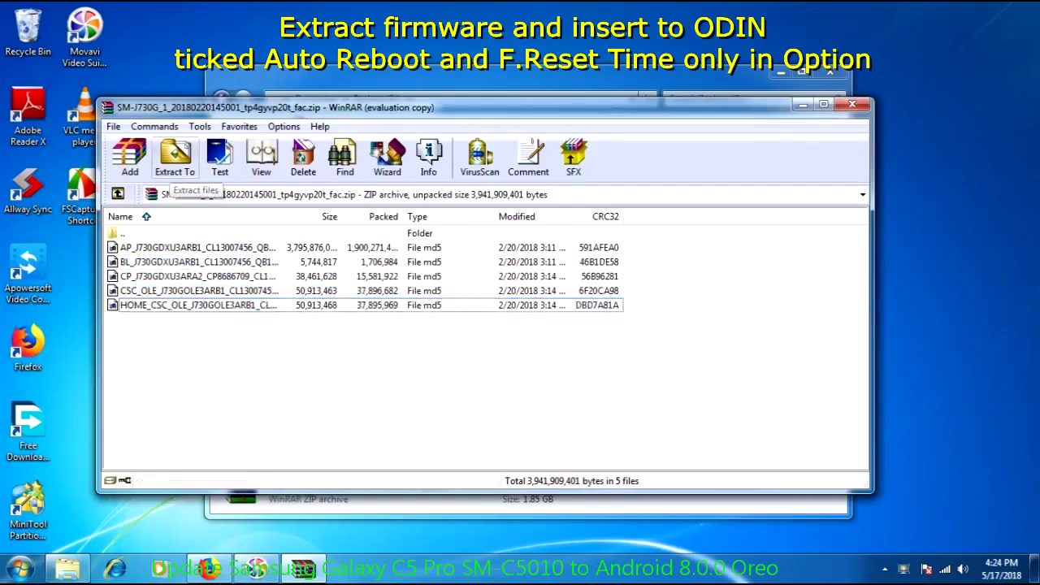
# Extract the whole firmware archive to the destination folder G:\SMJ730G_Firmware
pyautogui.click(175, 158)
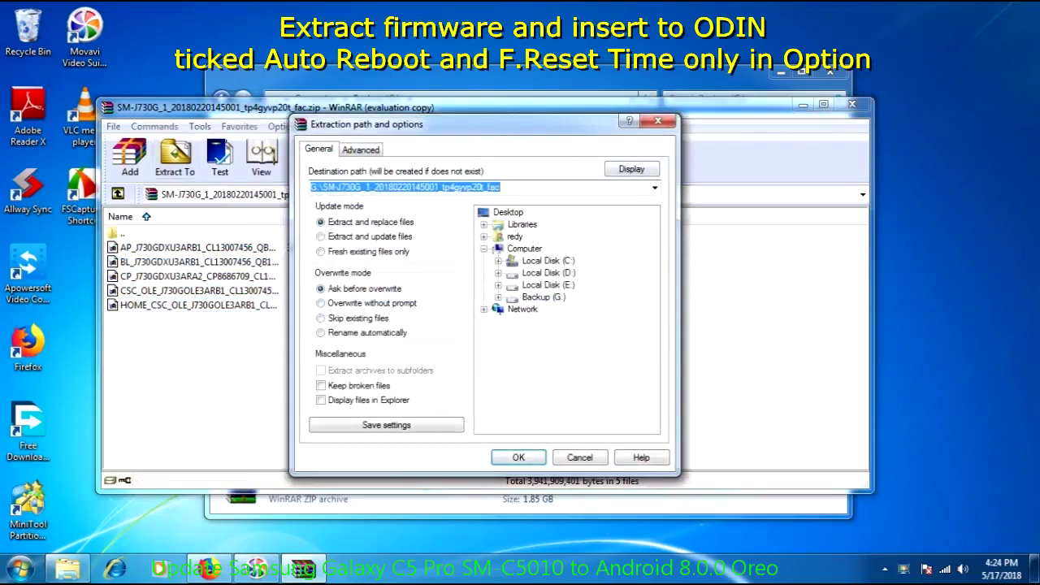
pyautogui.click(543, 296)
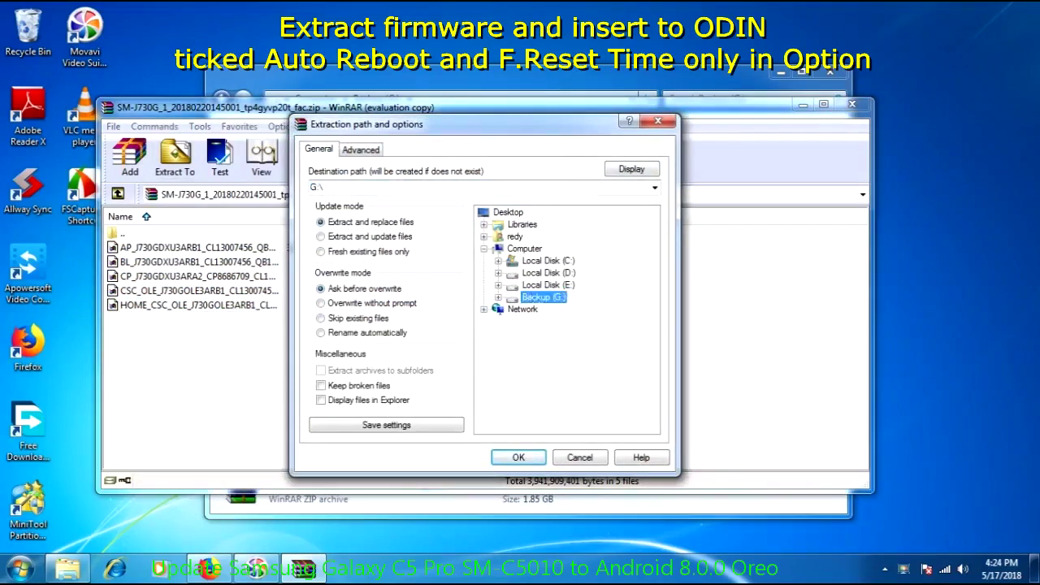
pyautogui.click(324, 187)
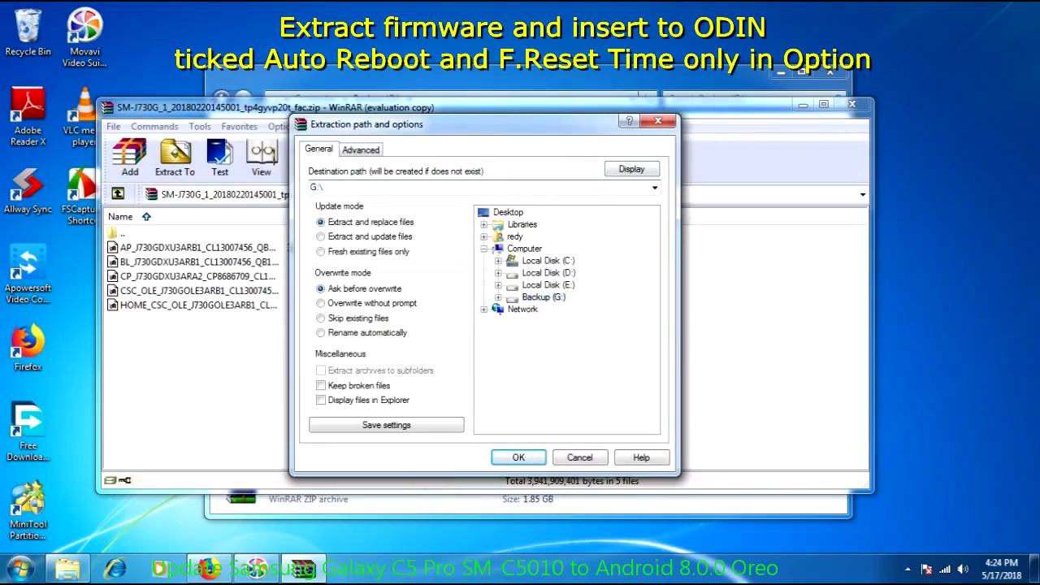
pyautogui.write('SM')
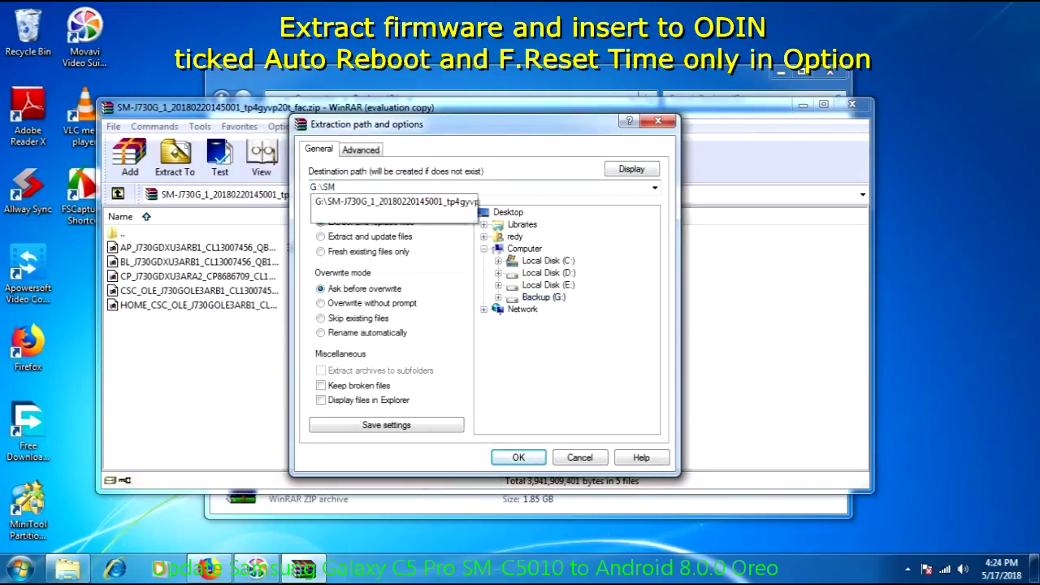
pyautogui.write('-J730G')
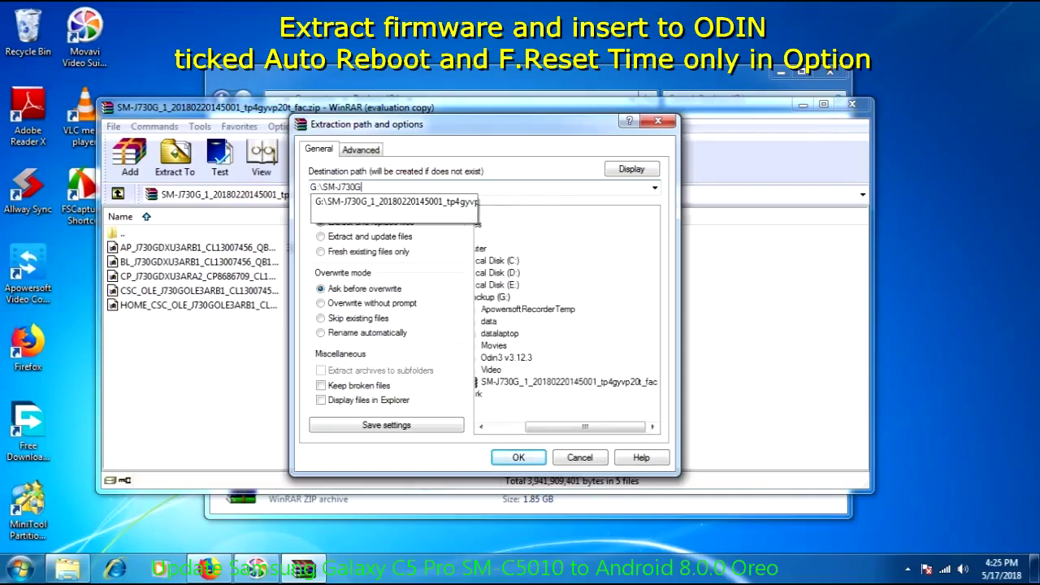
pyautogui.write('_Frimw')
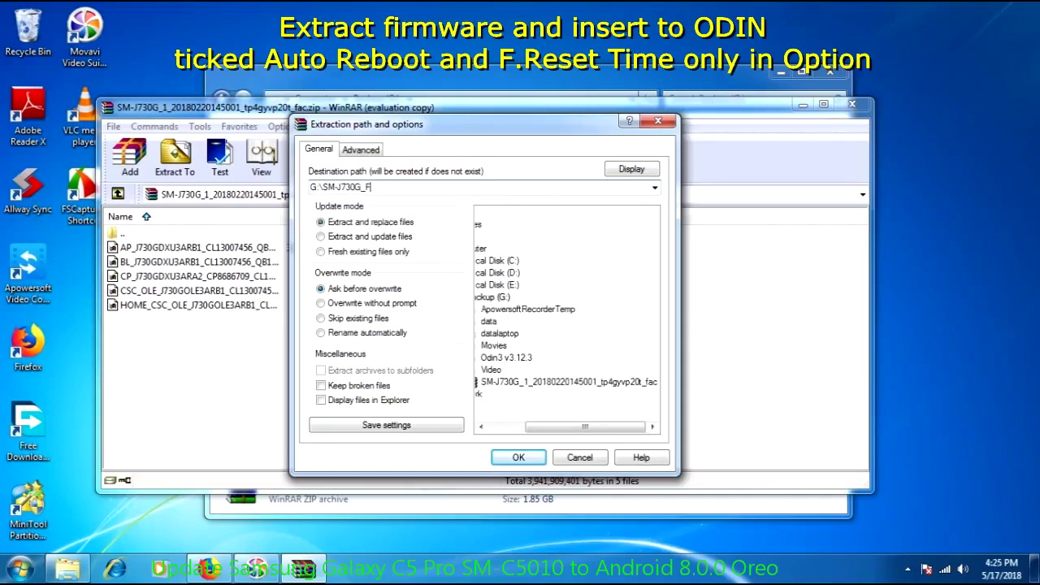
pyautogui.press('BackSpace')
pyautogui.press('BackSpace')
pyautogui.press('BackSpace')
pyautogui.press('BackSpace')
pyautogui.write('irmware')
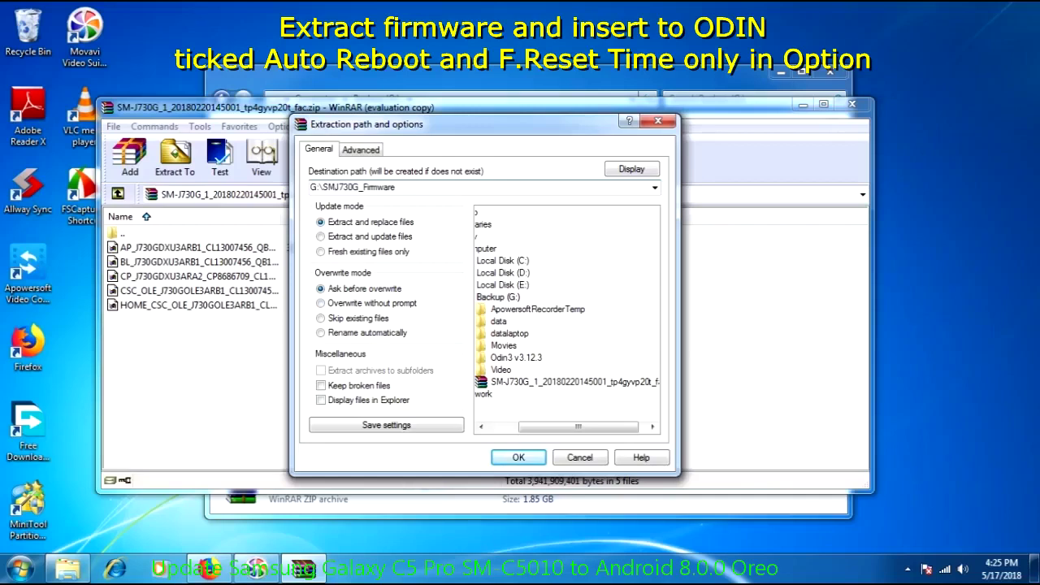
pyautogui.press('Return')
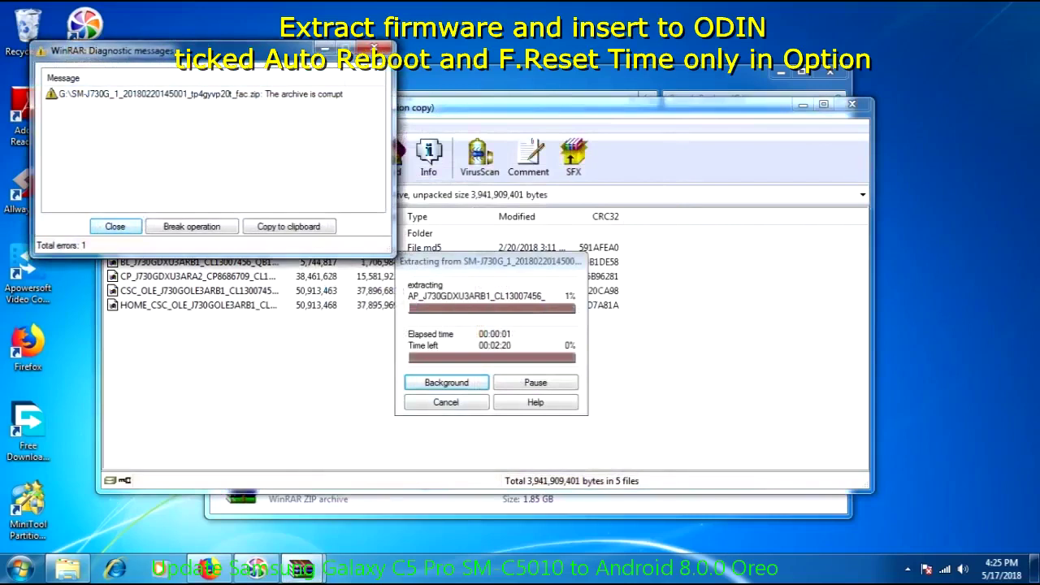
# Dismiss the diagnostic messages from the extraction and close WinRAR
pyautogui.click(115, 226)
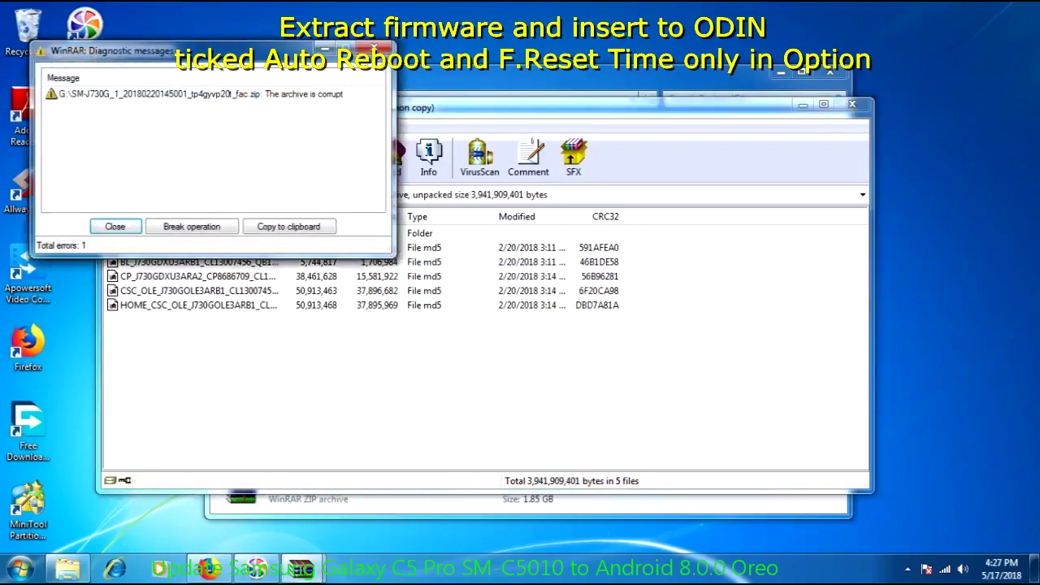
pyautogui.click(114, 226)
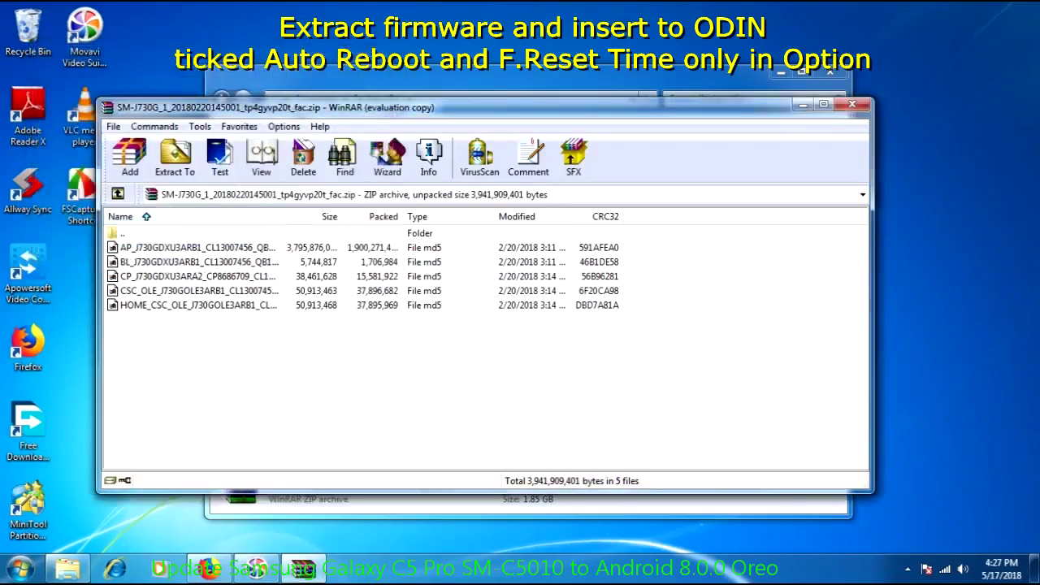
pyautogui.click(851, 104)
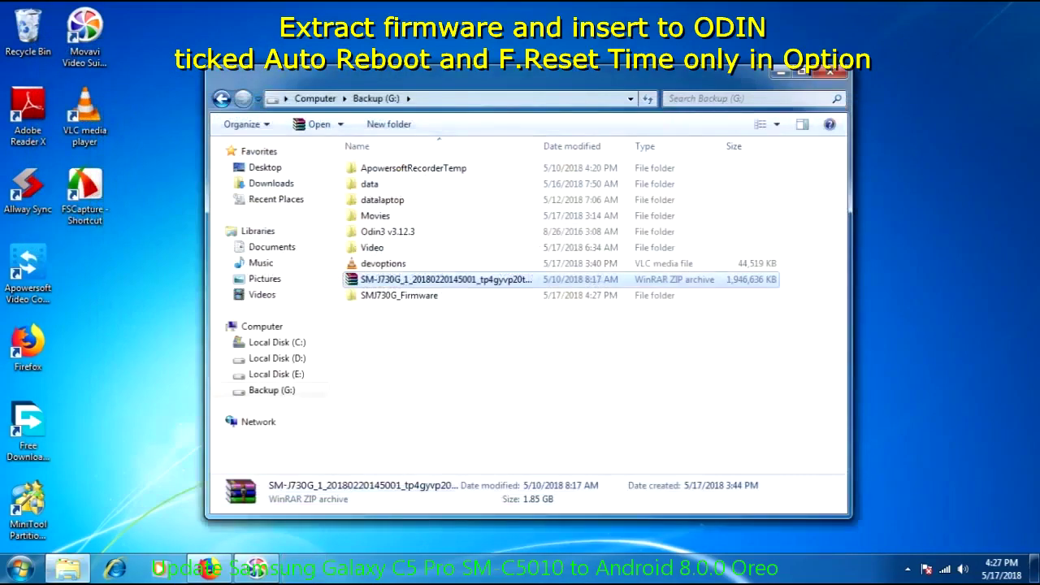
# Open the SMJ730G_Firmware folder and check the extracted AP, BL, CP, CSC and HOME_CSC files one by one
pyautogui.doubleClick(399, 295)
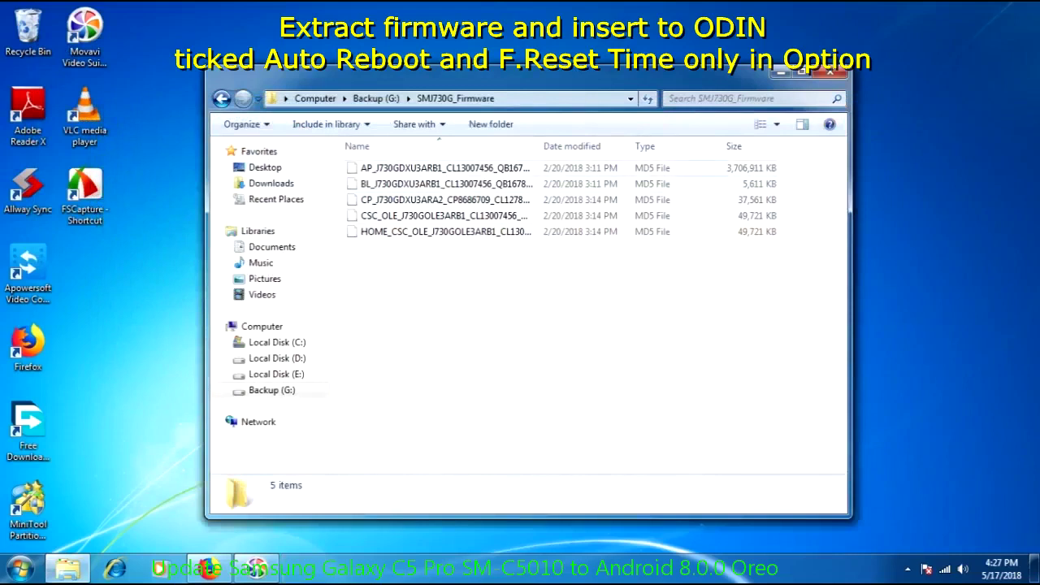
pyautogui.click(445, 168)
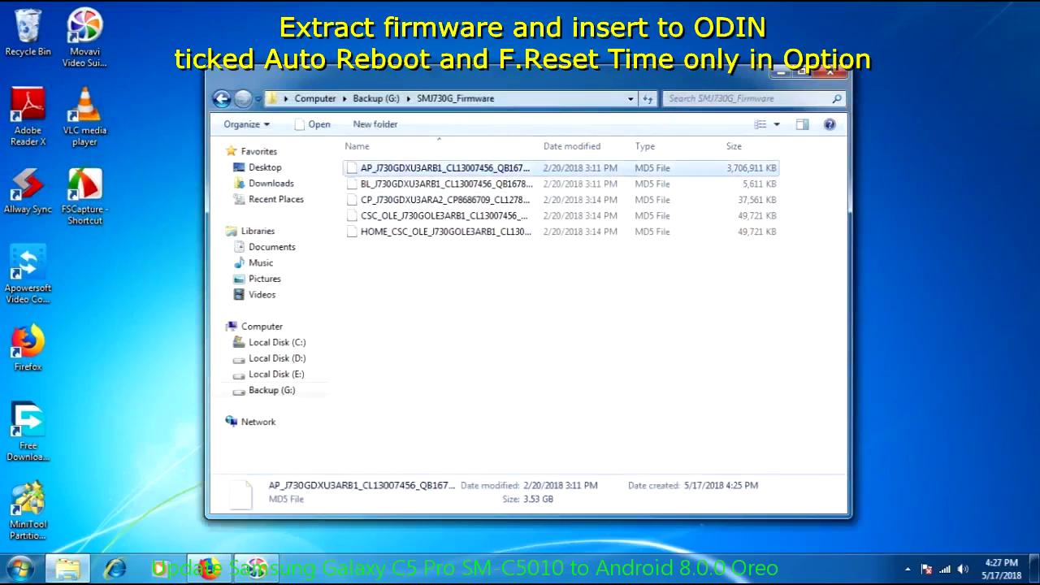
pyautogui.press('Down')
pyautogui.press('Down')
pyautogui.press('Down')
pyautogui.press('Down')
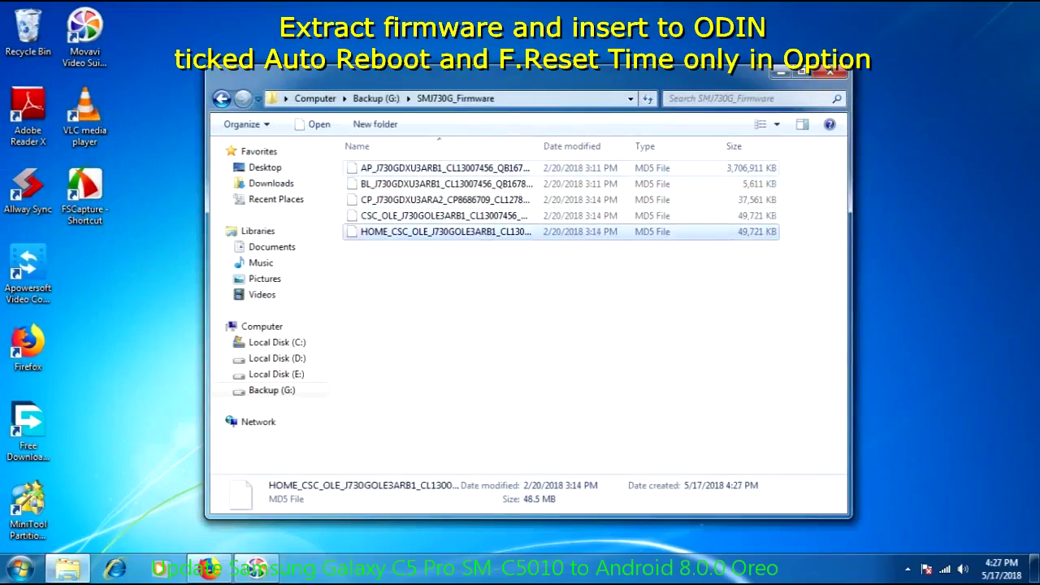
pyautogui.press('Escape')
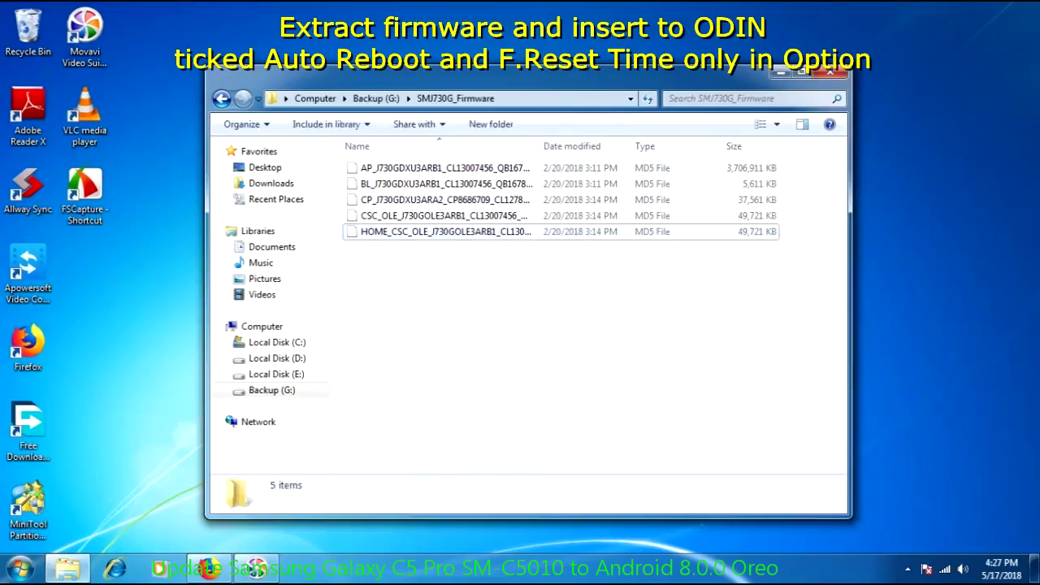
# Go back to Backup (G:) and clear the selection of the SMJ730G_Firmware folder
pyautogui.press('BackSpace')
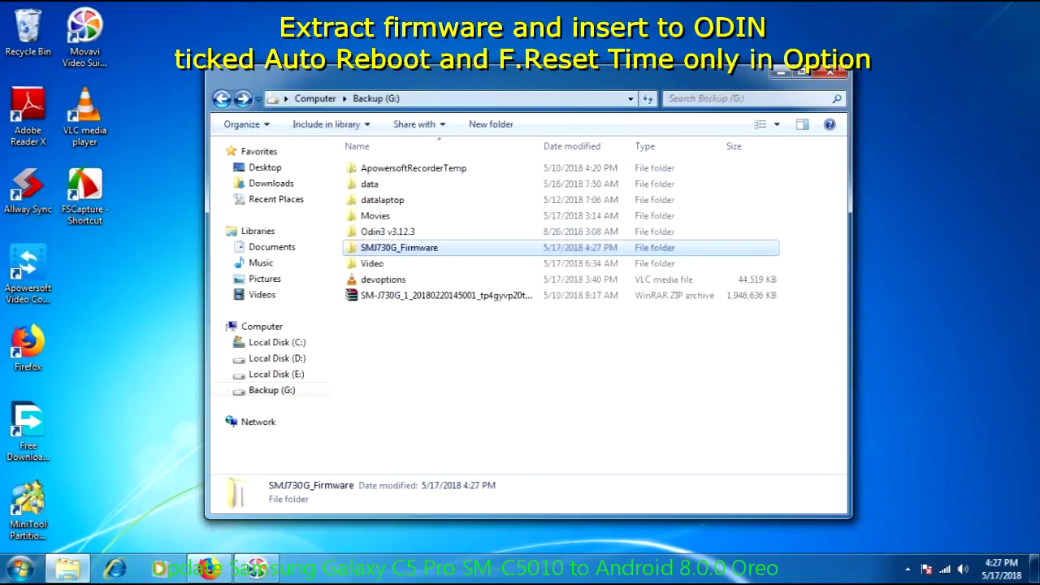
pyautogui.hotkey('ctrl', 'space')
pyautogui.hotkey('ctrl', 'Up')
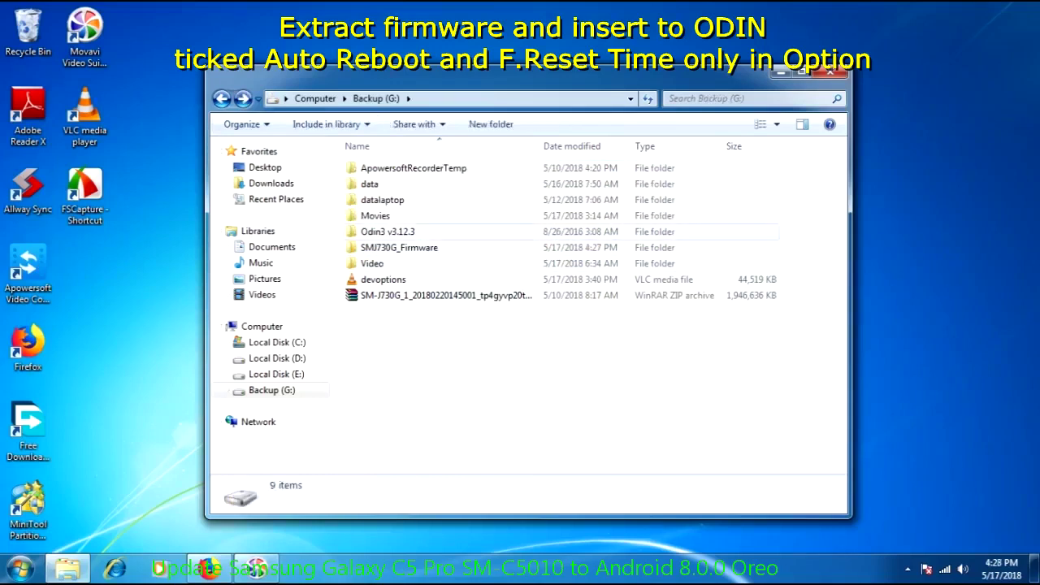
# Open the Odin3 v3.12.3 folder on Backup (G:) and launch the Odin3 application
pyautogui.press('Return')
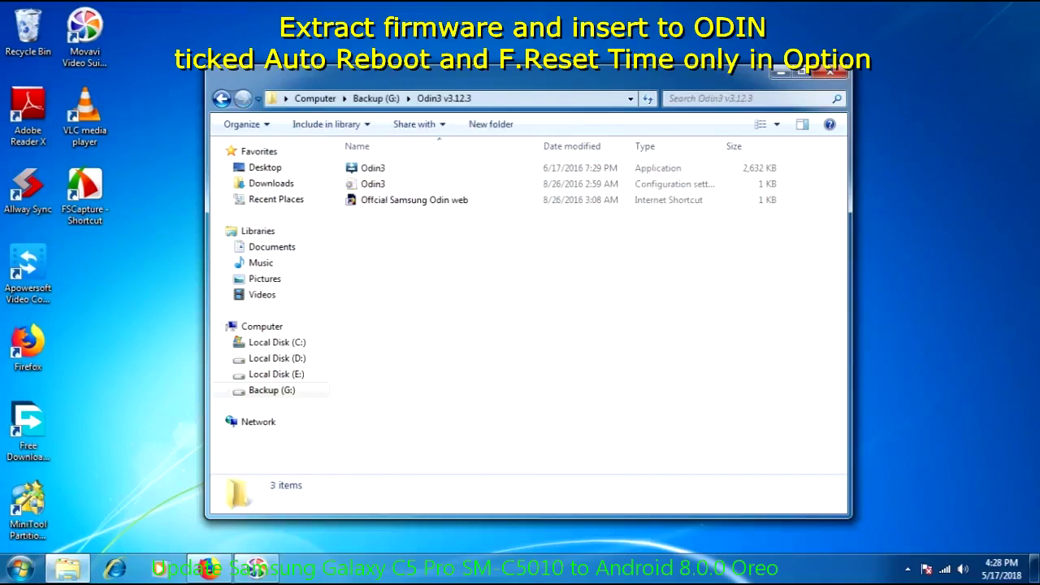
pyautogui.click(373, 168)
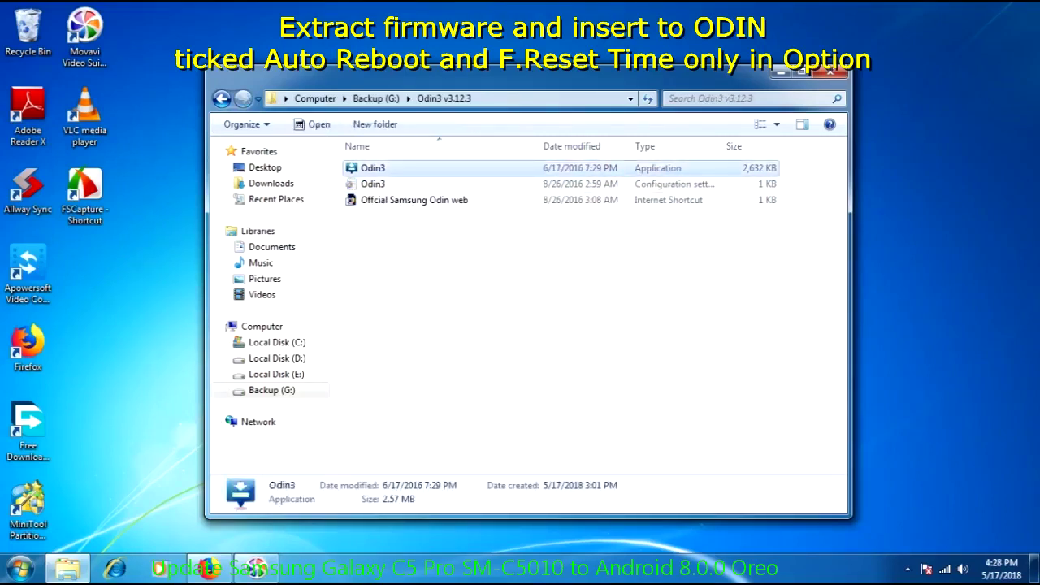
pyautogui.press('Return')
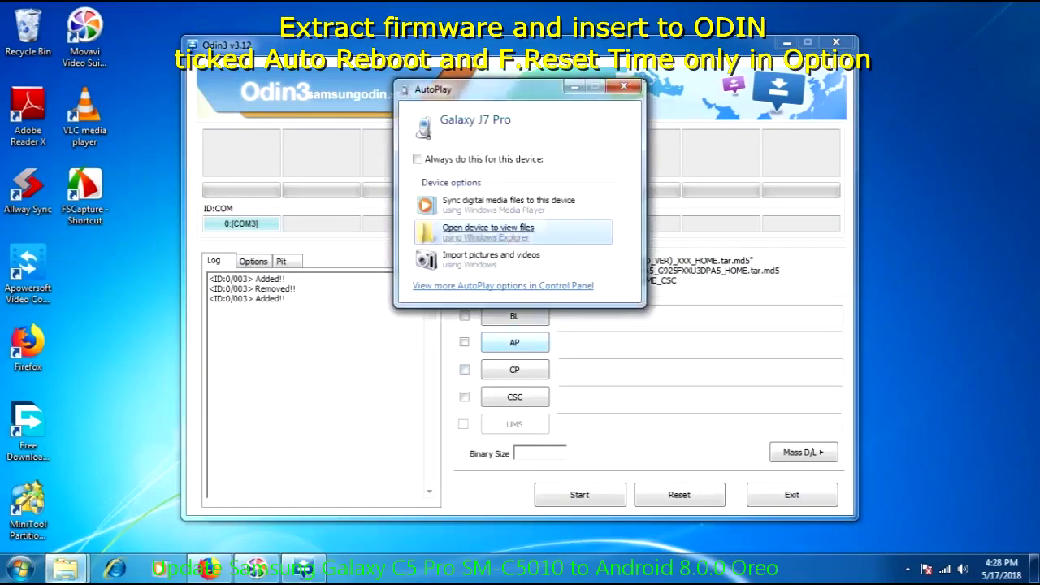
# Dismiss the AutoPlay window for the Galaxy J7 Pro, review Odin's flashing options and return to the log
pyautogui.click(629, 85)
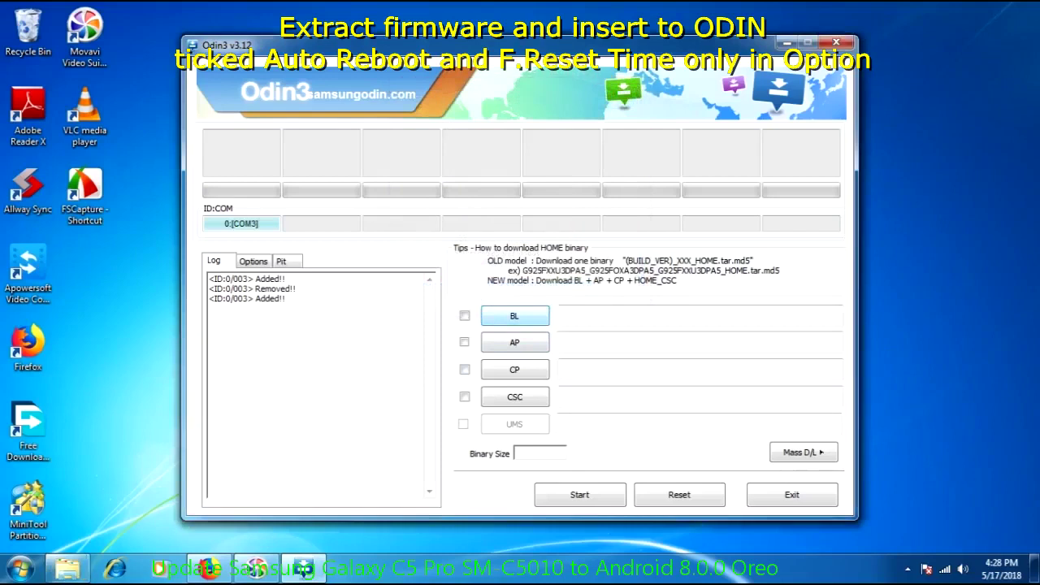
pyautogui.click(253, 261)
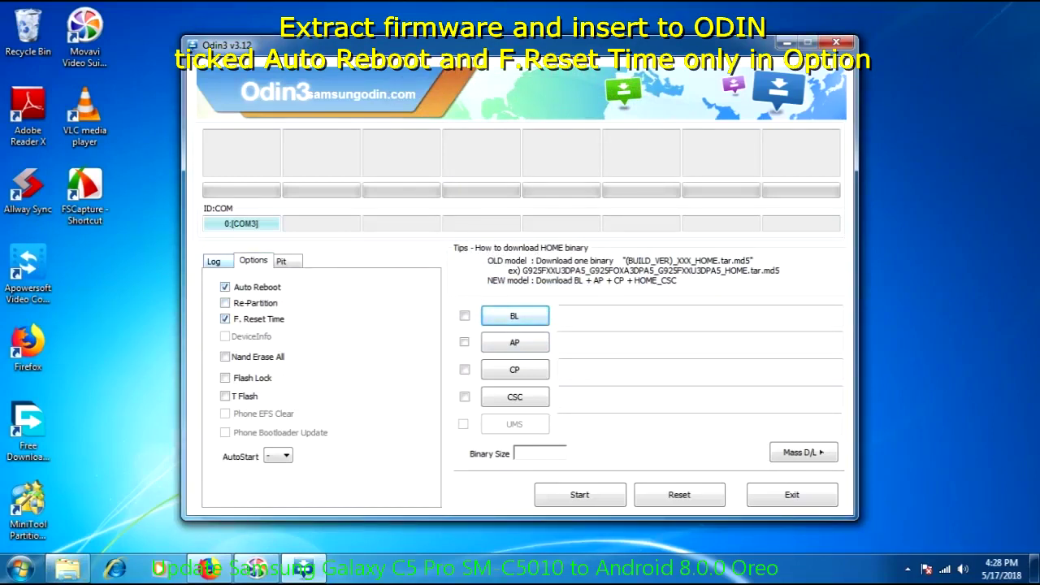
pyautogui.click(214, 261)
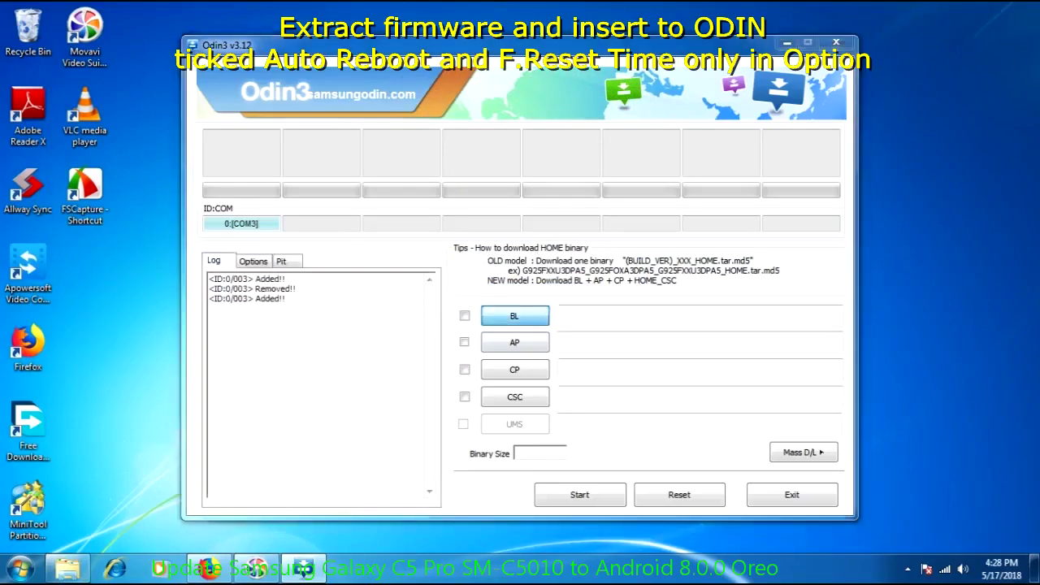
# Load the BL_J730GDXU3ARB1 file from the SMJ730G_Firmware folder on Backup (G:) as the BL binary
pyautogui.click(515, 315)
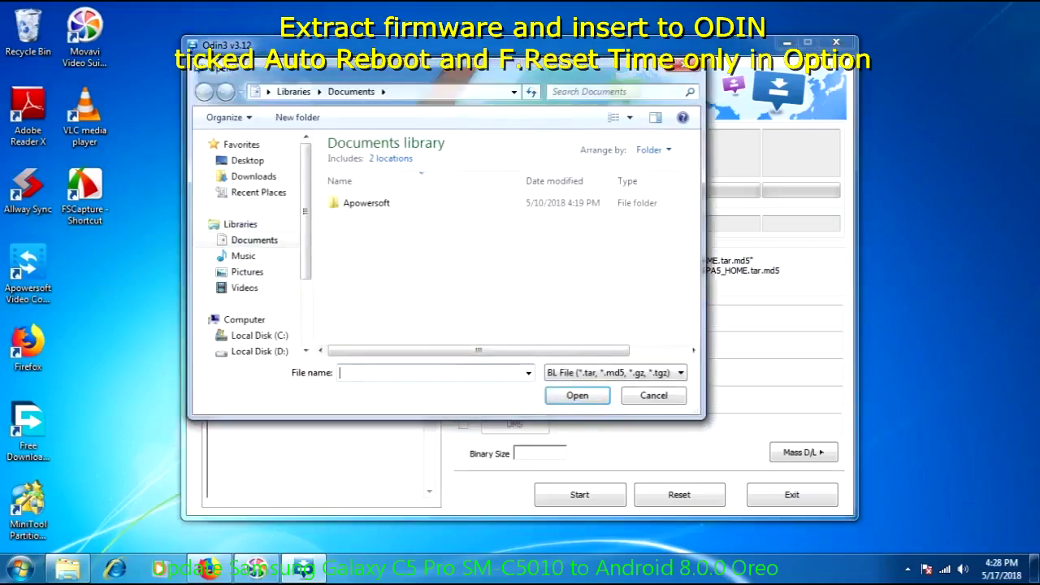
pyautogui.scroll(-2, 252, 244)
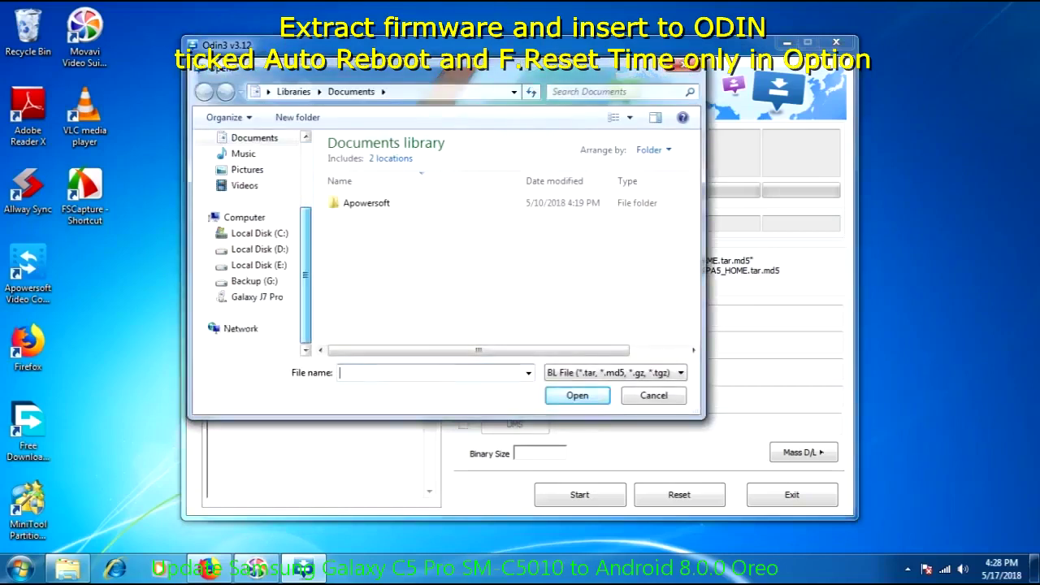
pyautogui.click(254, 281)
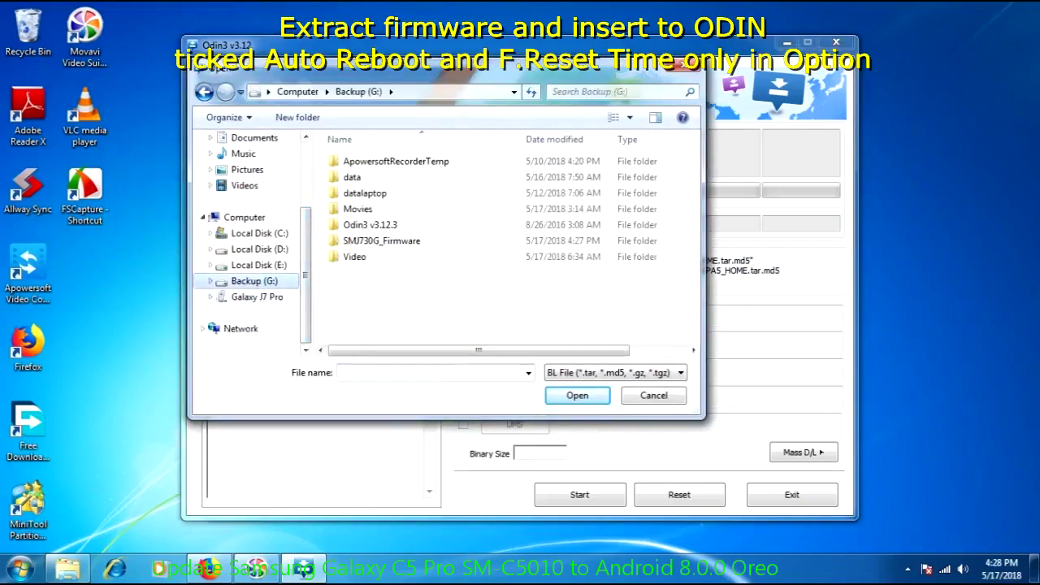
pyautogui.doubleClick(382, 240)
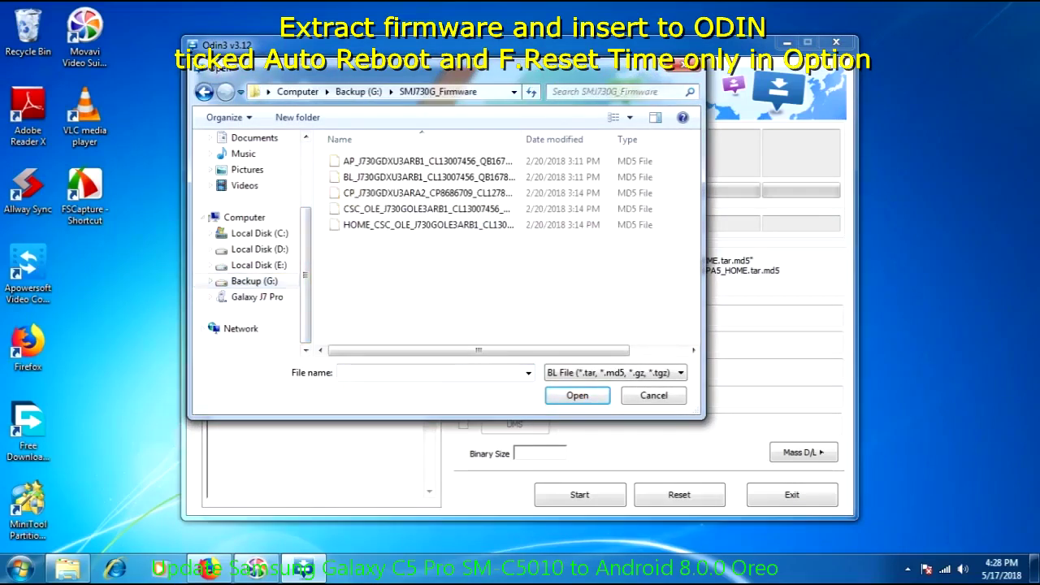
pyautogui.click(428, 178)
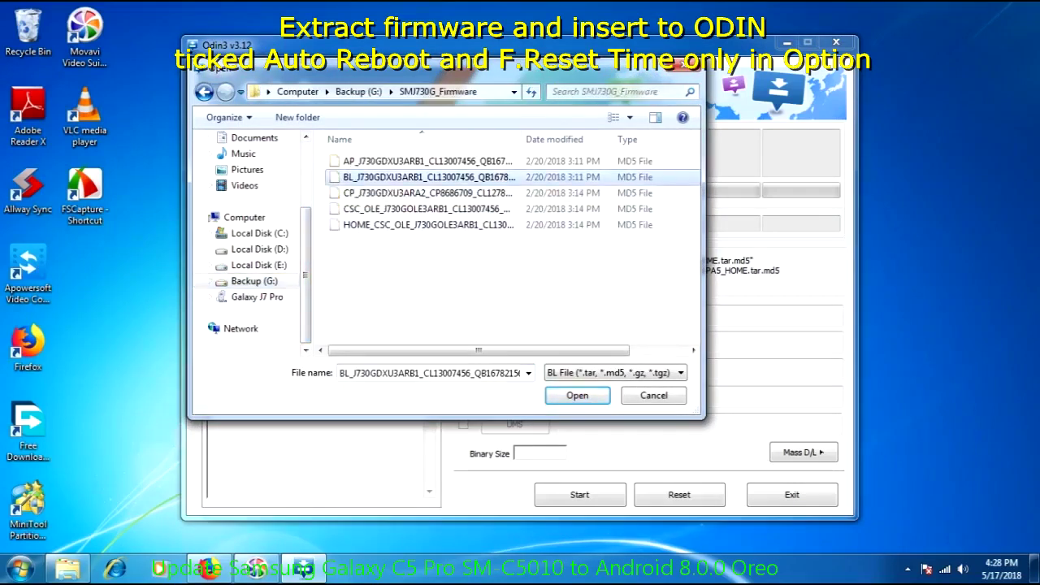
pyautogui.click(577, 395)
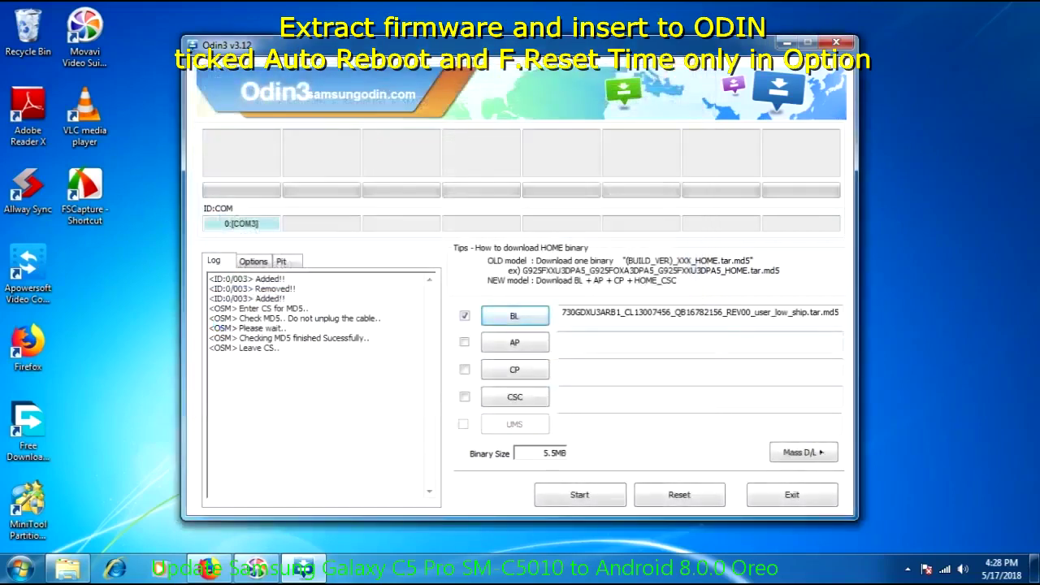
# Load the AP_J730GDXU3ARB1 file from SMJ730G_Firmware as the AP binary and shift the Odin window slightly
pyautogui.click(514, 342)
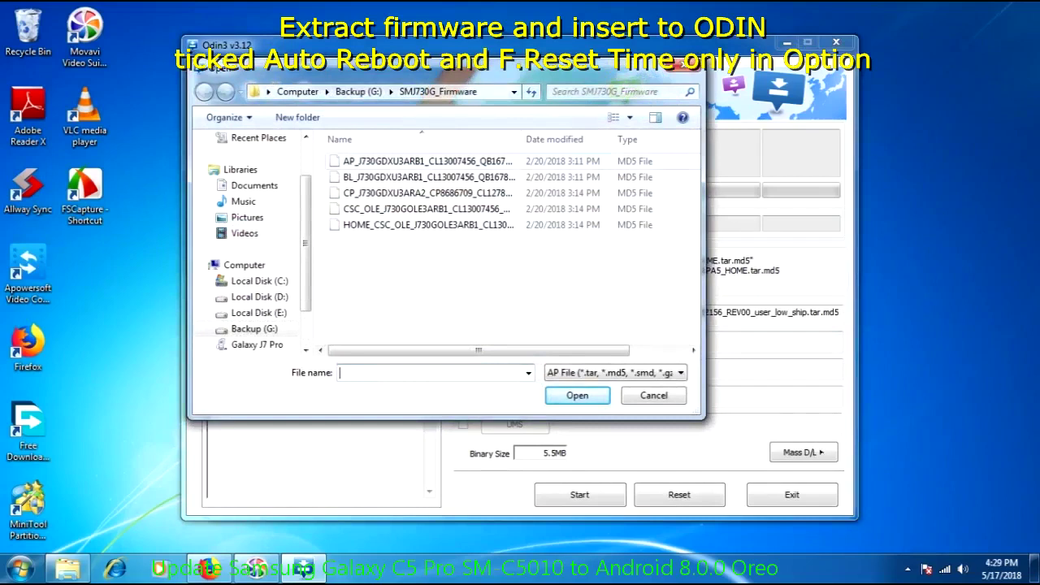
pyautogui.moveTo(447, 68); pyautogui.dragTo(527, 165)
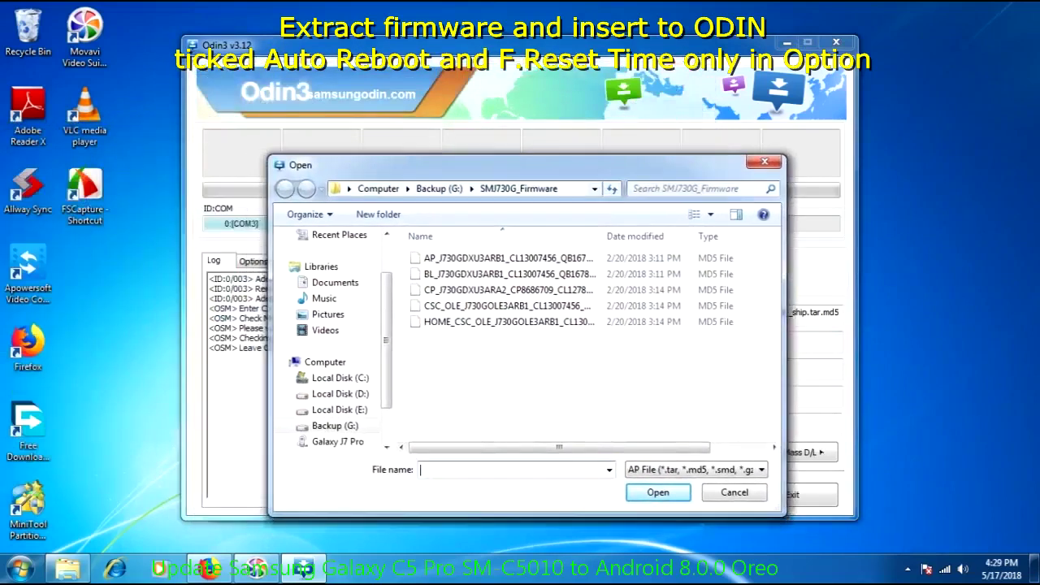
pyautogui.click(508, 258)
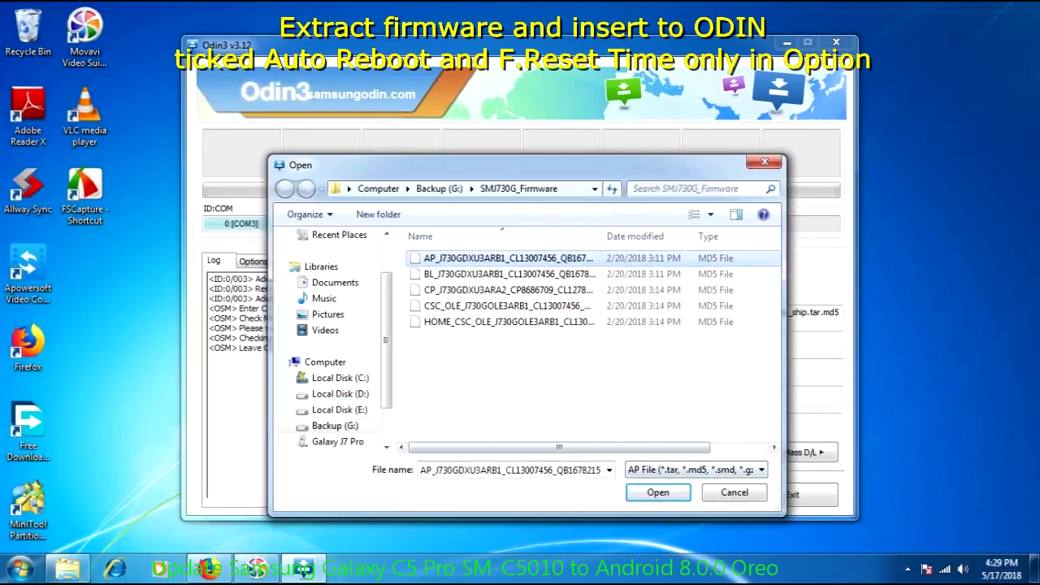
pyautogui.click(668, 492)
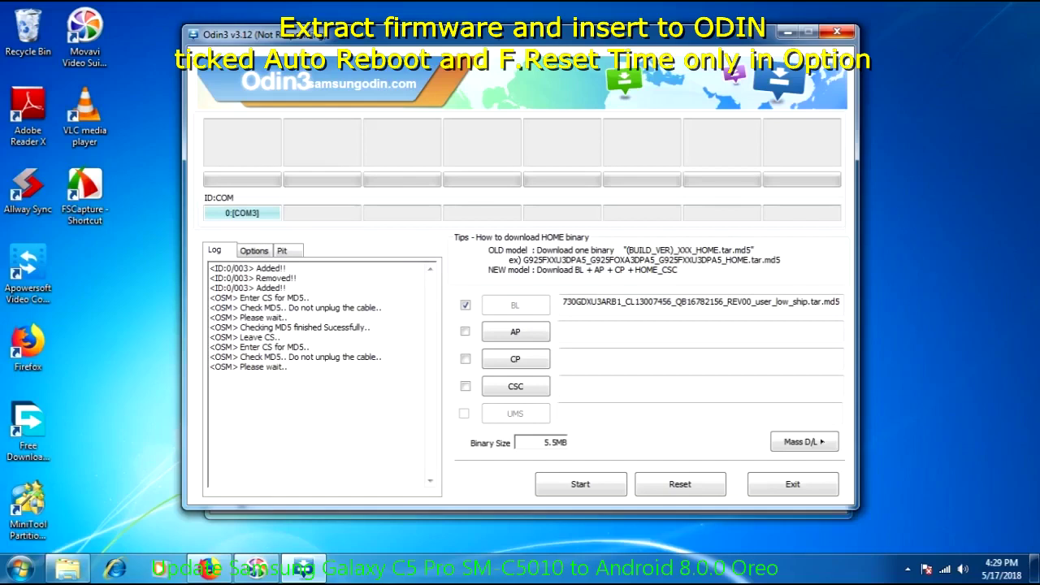
pyautogui.moveTo(520, 35); pyautogui.dragTo(517, 48)
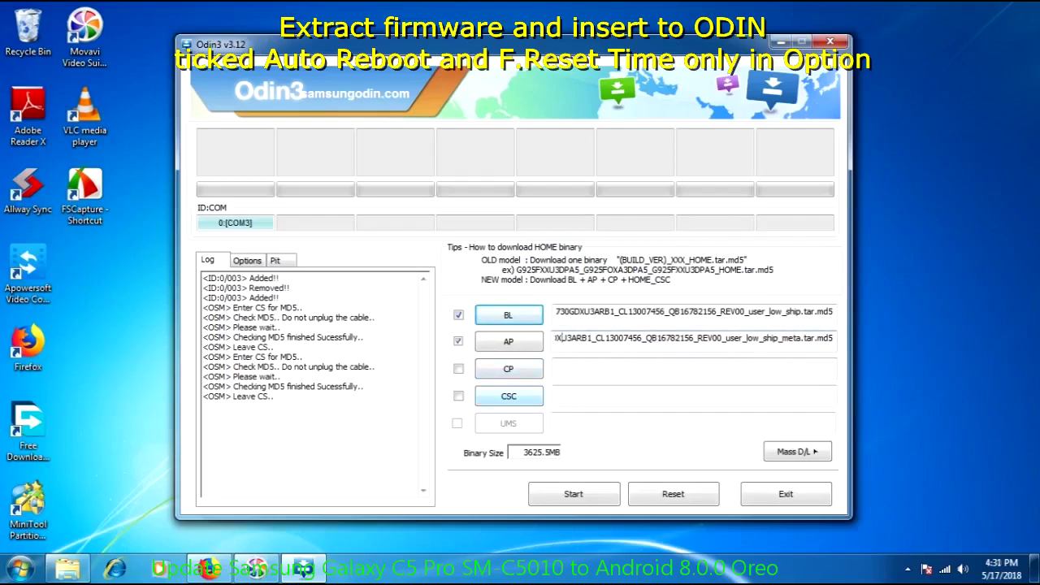
# Check the beginning of the file paths loaded for AP and BL
pyautogui.press('Left')
pyautogui.press('Left')
pyautogui.press('Left')
pyautogui.press('Left')
pyautogui.press('Left')
pyautogui.press('Left')
pyautogui.press('Left')
pyautogui.press('Left')
pyautogui.press('Left')
pyautogui.press('Left')
pyautogui.press('Left')
pyautogui.press('Left')
pyautogui.press('Left')
pyautogui.press('Left')
pyautogui.press('Left')
pyautogui.press('Left')
pyautogui.press('Left')
pyautogui.press('Left')
pyautogui.press('Left')
pyautogui.press('Left')
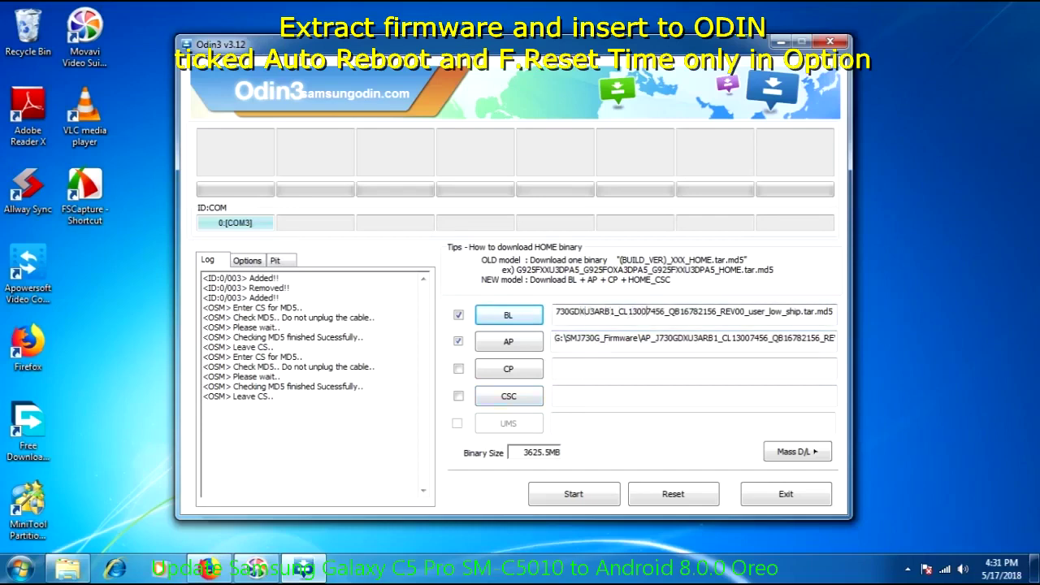
pyautogui.press('Left')
pyautogui.press('Left')
pyautogui.press('Left')
pyautogui.press('Left')
pyautogui.press('Left')
pyautogui.press('Left')
pyautogui.press('Left')
pyautogui.press('Left')
pyautogui.press('Left')
pyautogui.press('Left')
pyautogui.press('Left')
pyautogui.press('Left')
pyautogui.press('Left')
pyautogui.press('Left')
pyautogui.press('Left')
pyautogui.press('Left')
pyautogui.press('Left')
pyautogui.press('Left')
pyautogui.press('Left')
pyautogui.press('Left')
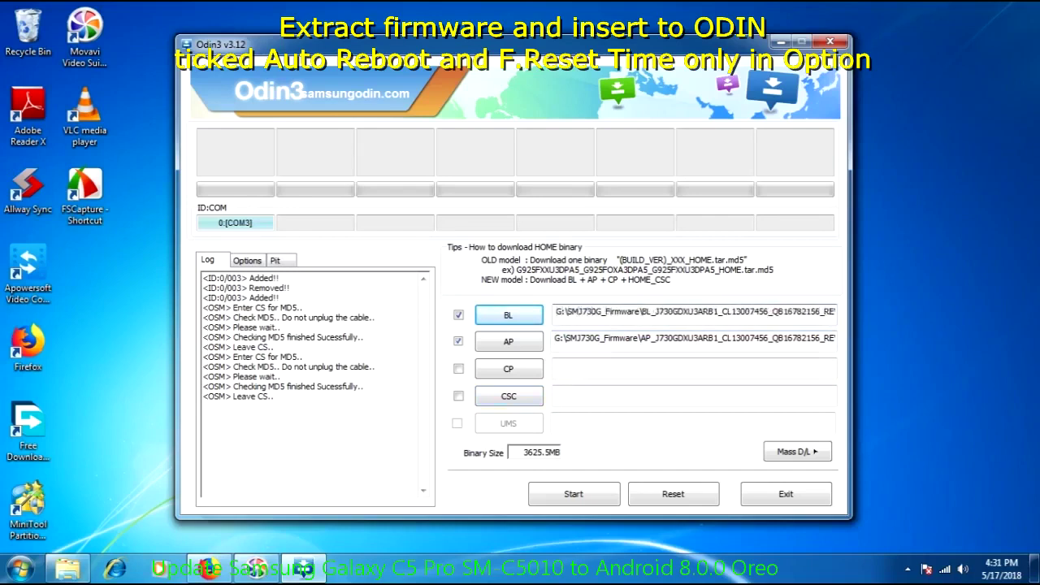
# Load the CP_J730GDXU3ARA2 file from SMJ730G_Firmware as the CP binary
pyautogui.click(509, 369)
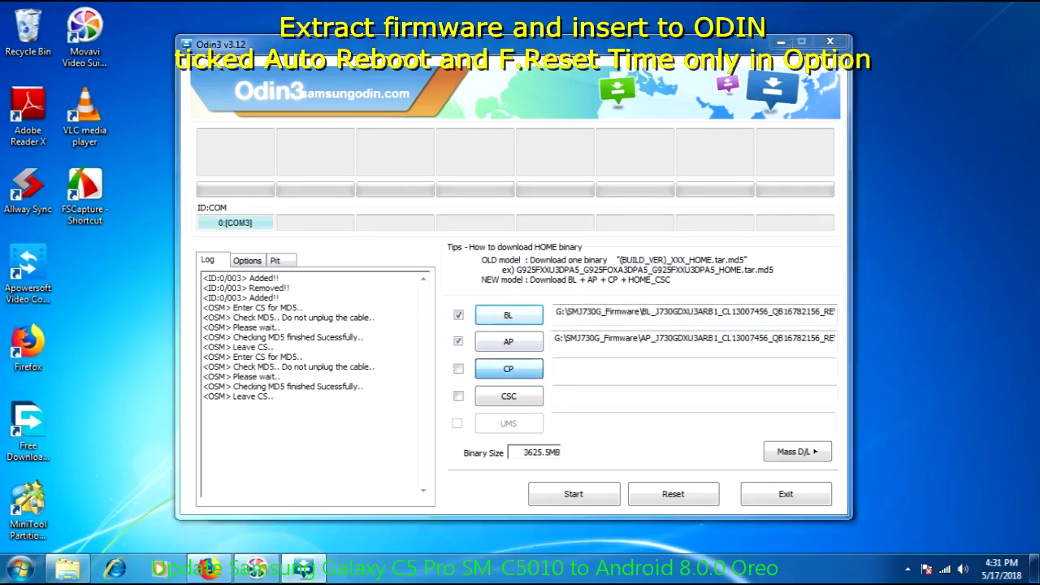
pyautogui.click(422, 192)
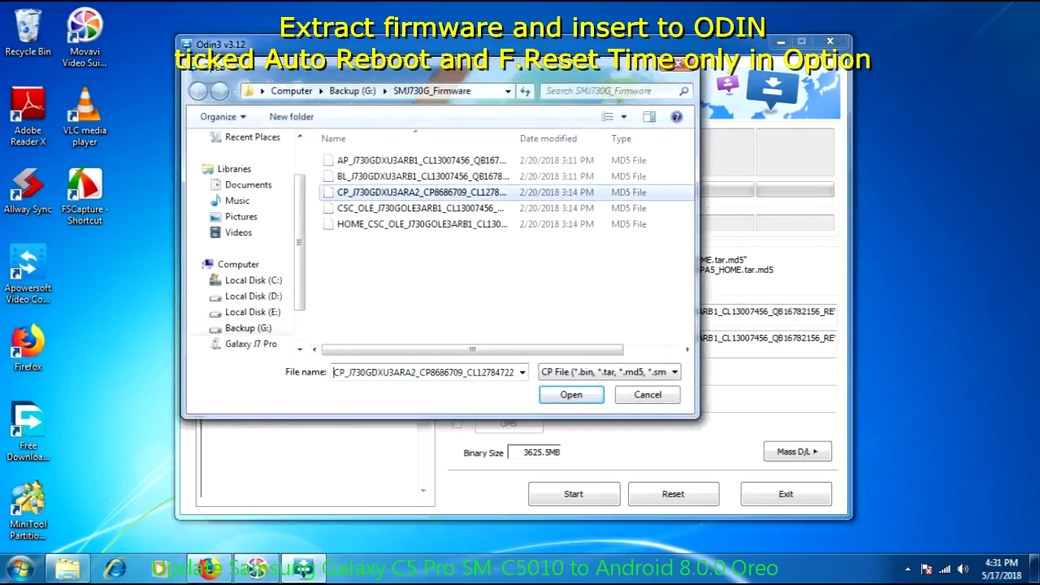
pyautogui.click(571, 394)
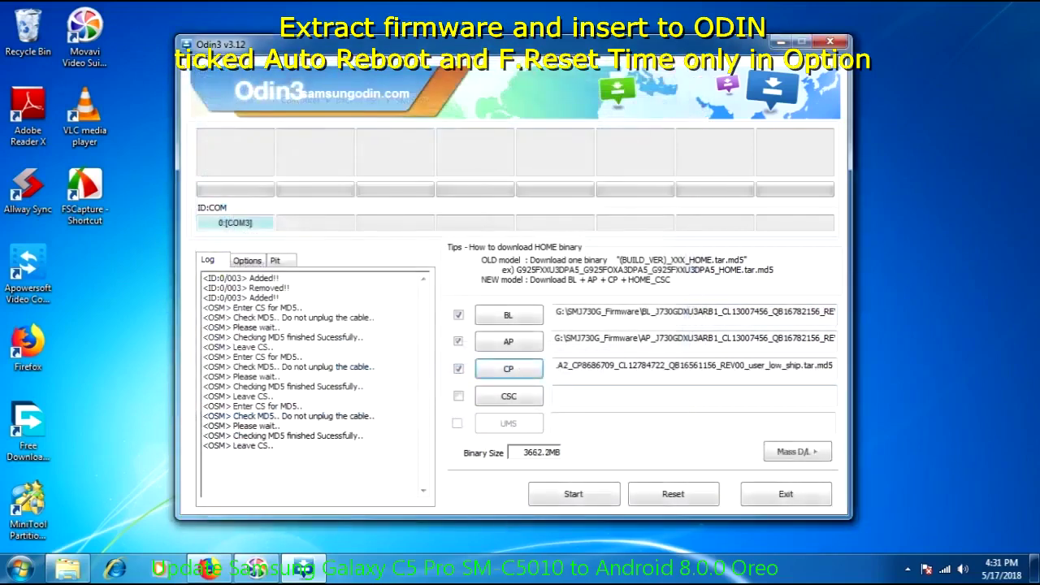
# Load the CSC_OLE_J730GOLE3ARB1 file as the CSC binary, choosing it instead of the HOME_CSC file
pyautogui.click(509, 395)
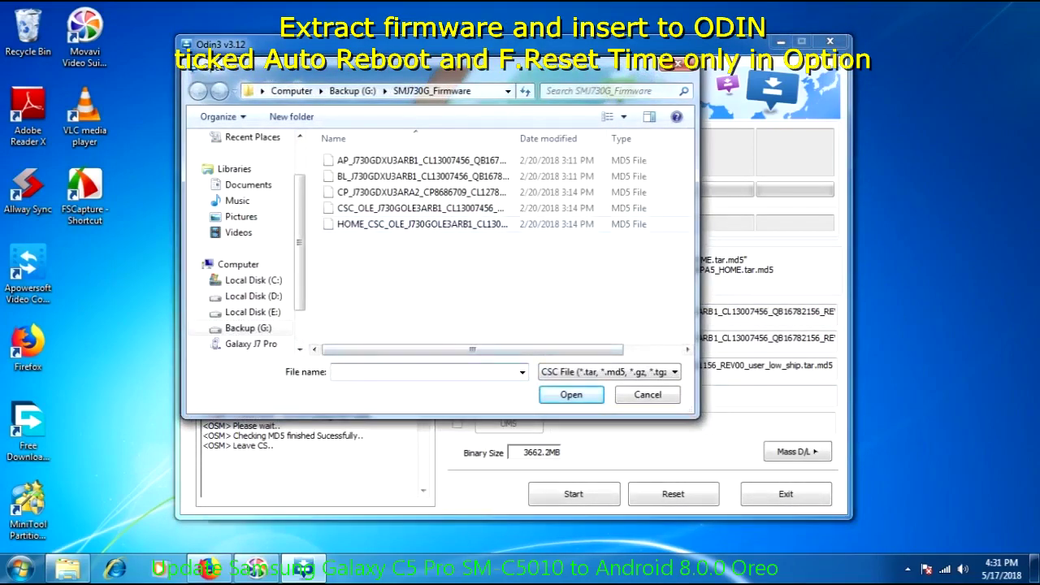
pyautogui.click(422, 225)
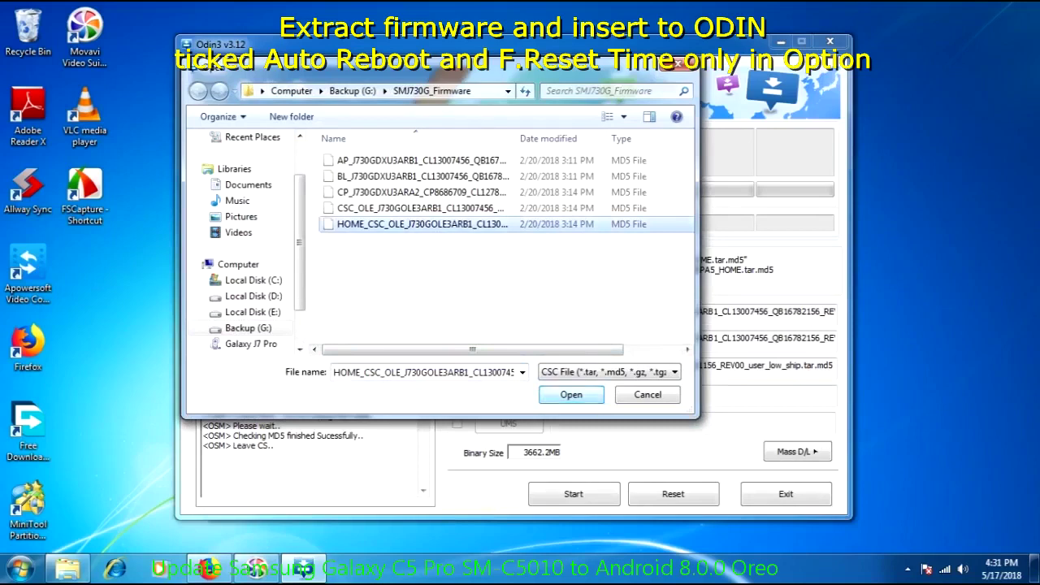
pyautogui.click(572, 394)
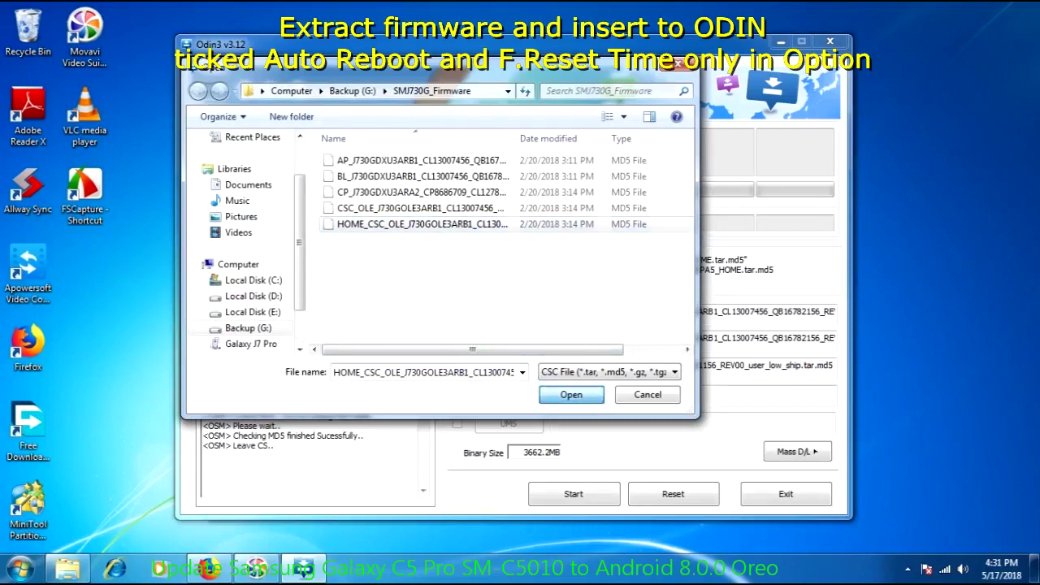
pyautogui.click(421, 208)
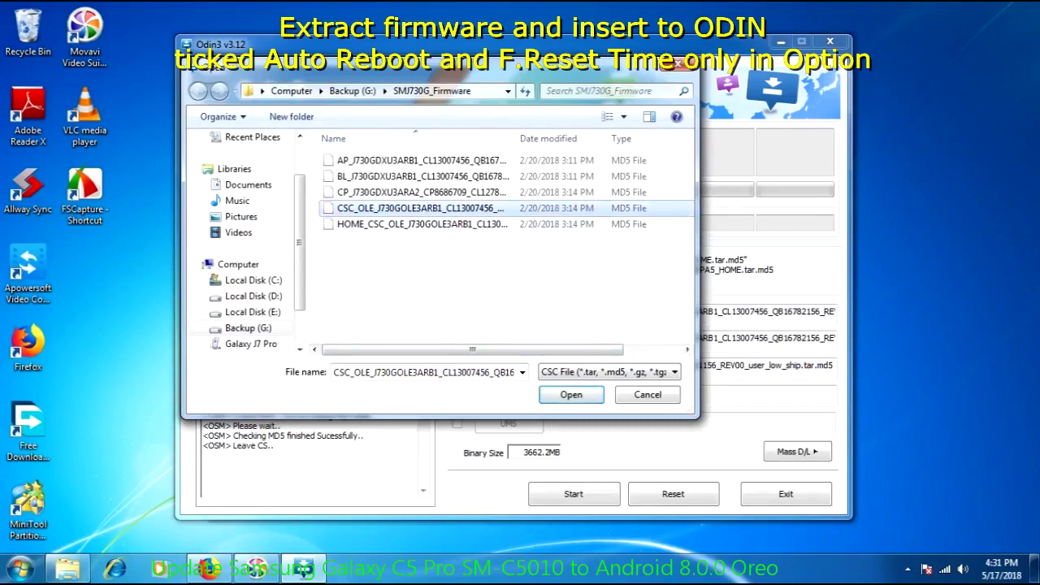
pyautogui.press('Return')
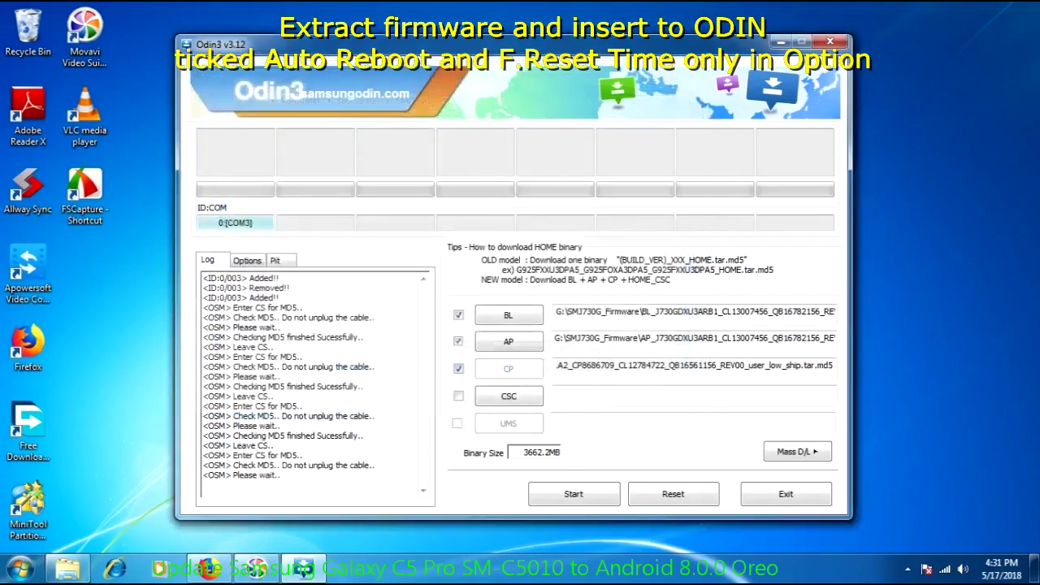